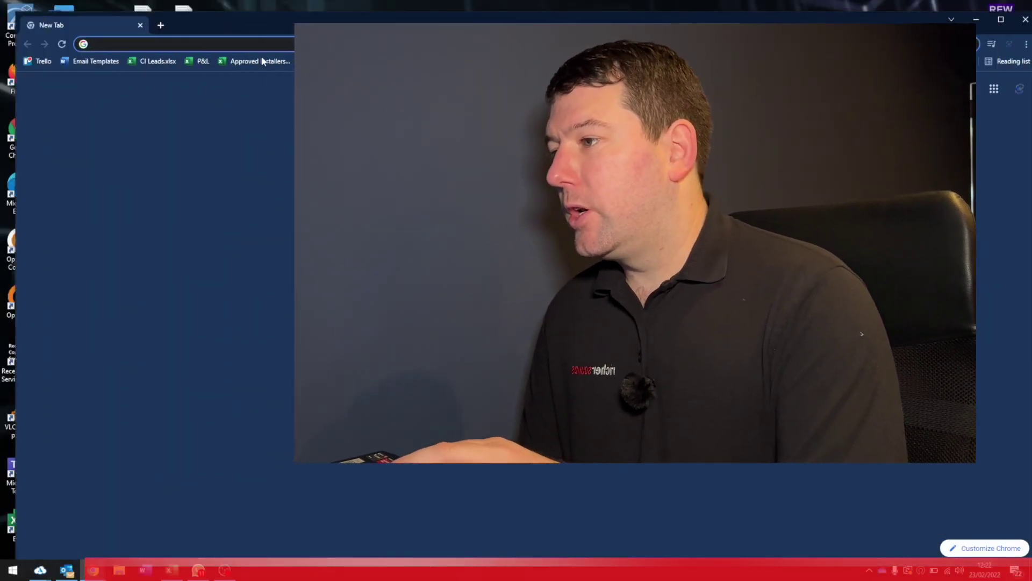
- Maximize the Chrome window so the blank new tab page fills the screen
double_click(264, 14)
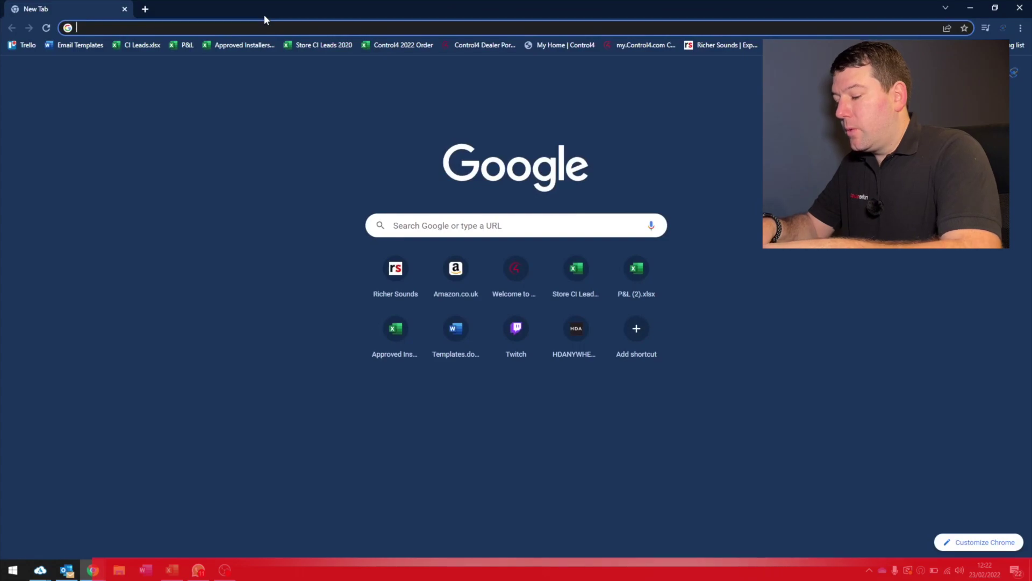
- Search for 'room eq wizard' and open the official roomeqwizard.com site
type("room eq wizard")
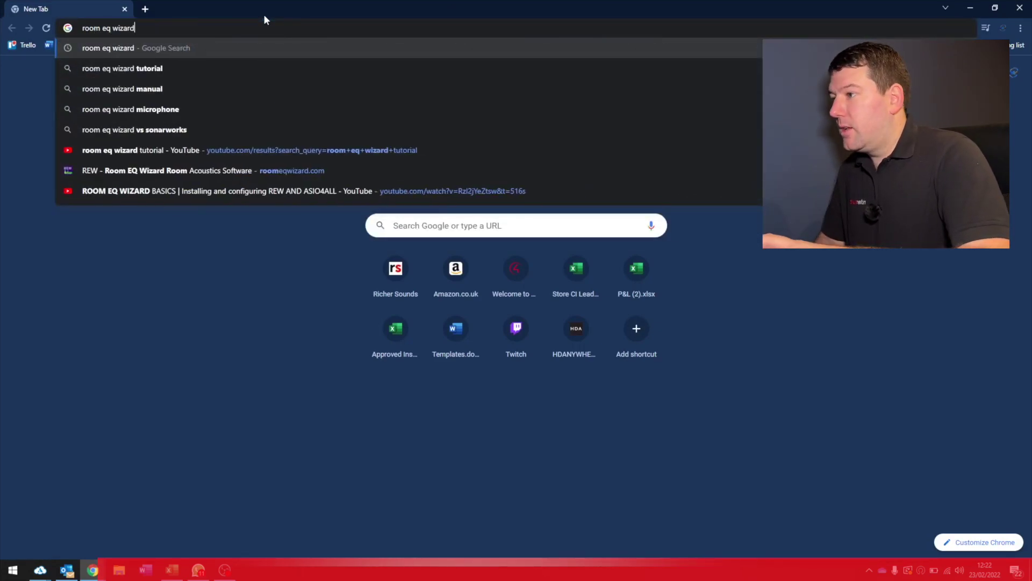
key("Return")
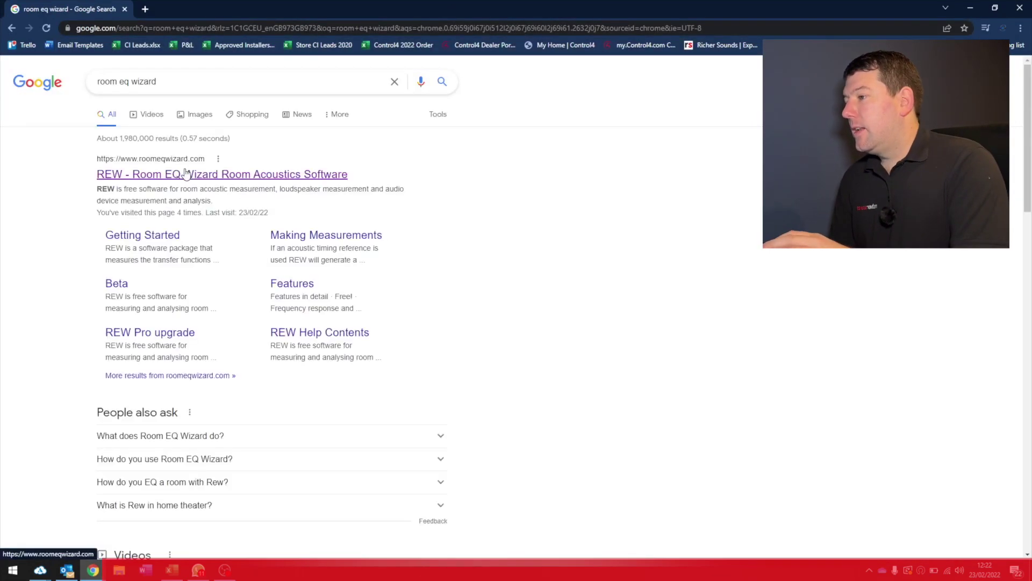
left_click(152, 175)
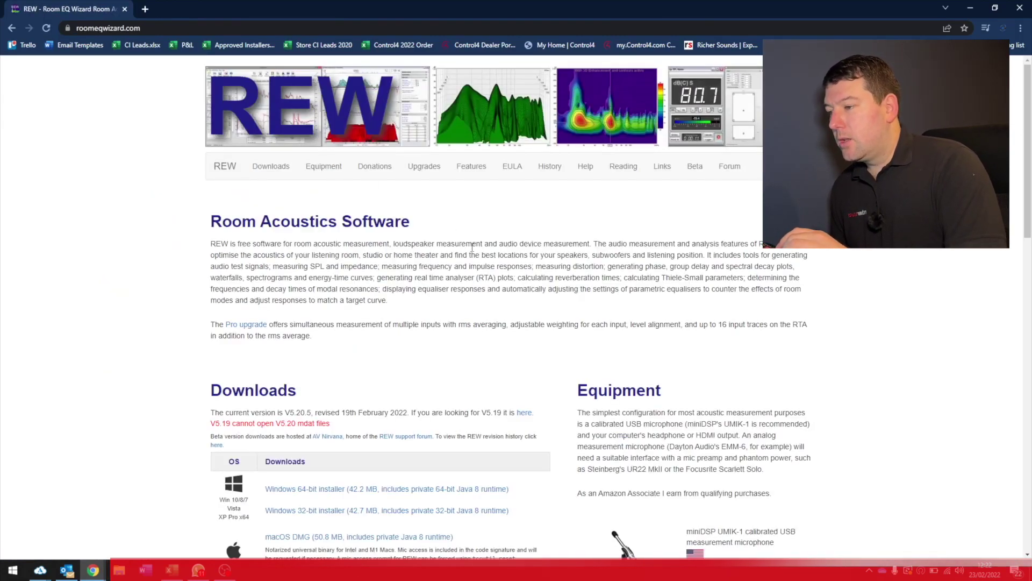
- Download the Windows 64-bit REW installer and launch it from the download bar
scroll(401, 320, "down", 2)
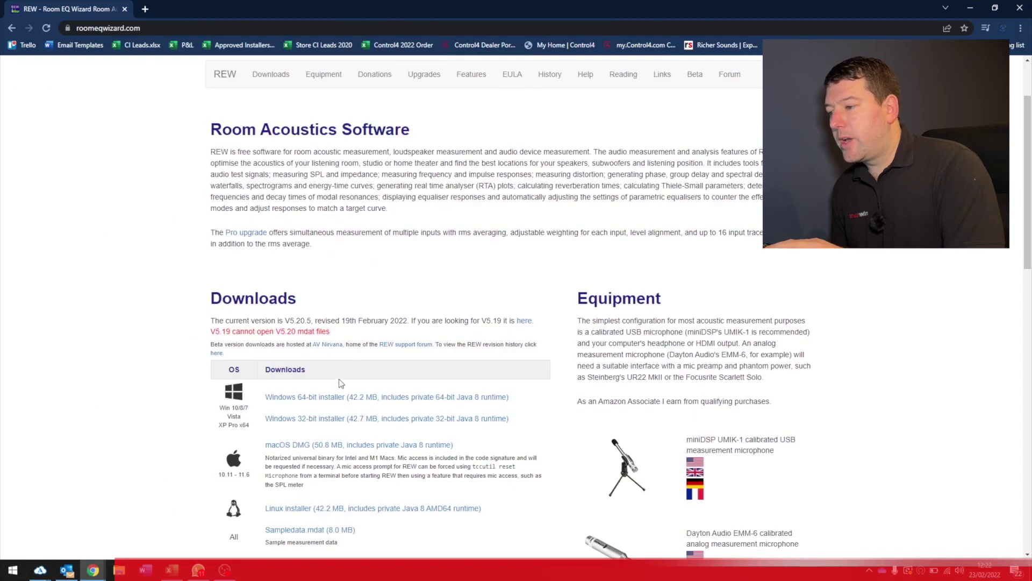
left_click(288, 399)
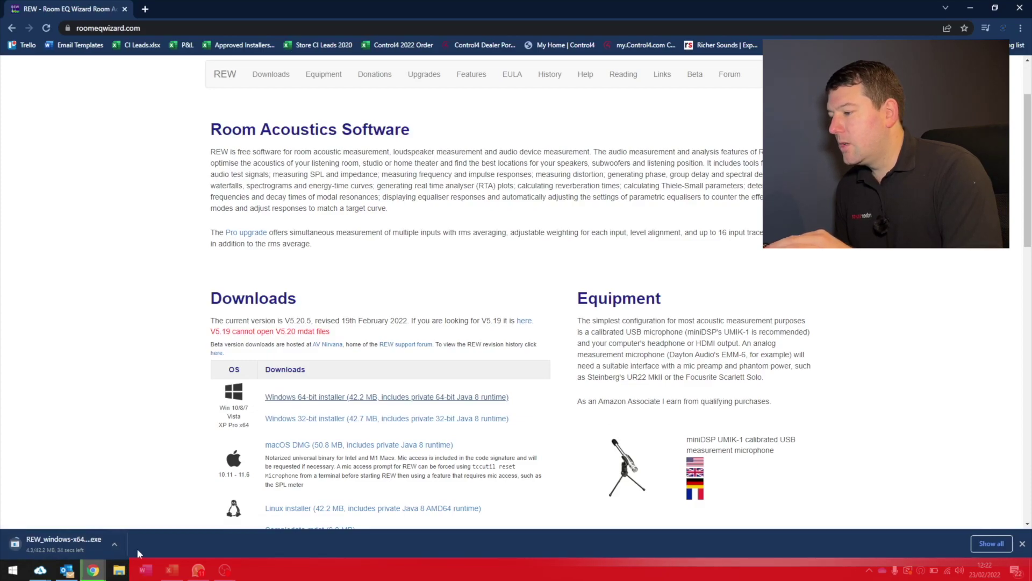
left_click(71, 548)
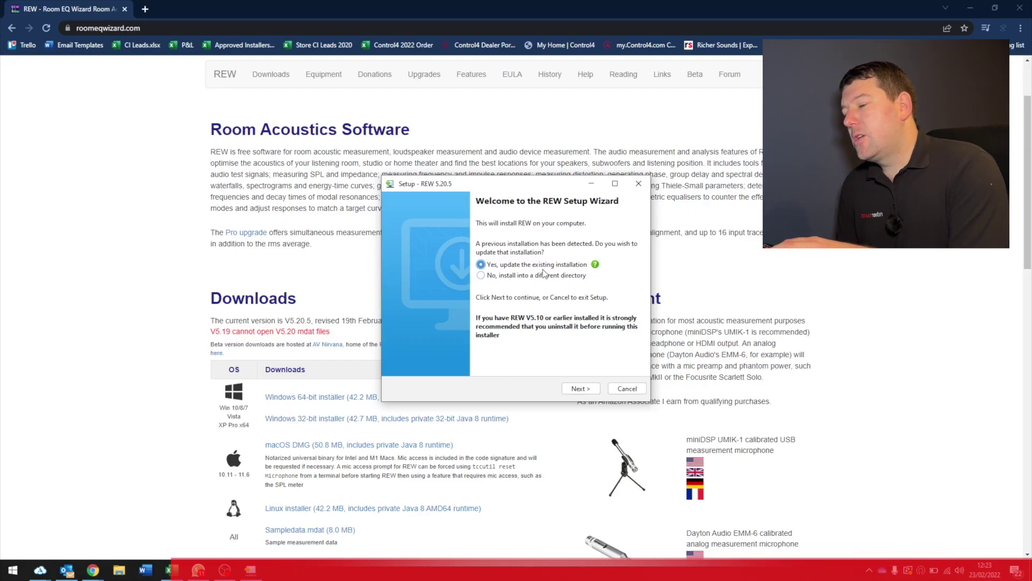
- Update REW 5.20.5 with the licence accepted, 1.5 GB memory, single instance, graphics acceleration and desktop icon
left_click(581, 389)
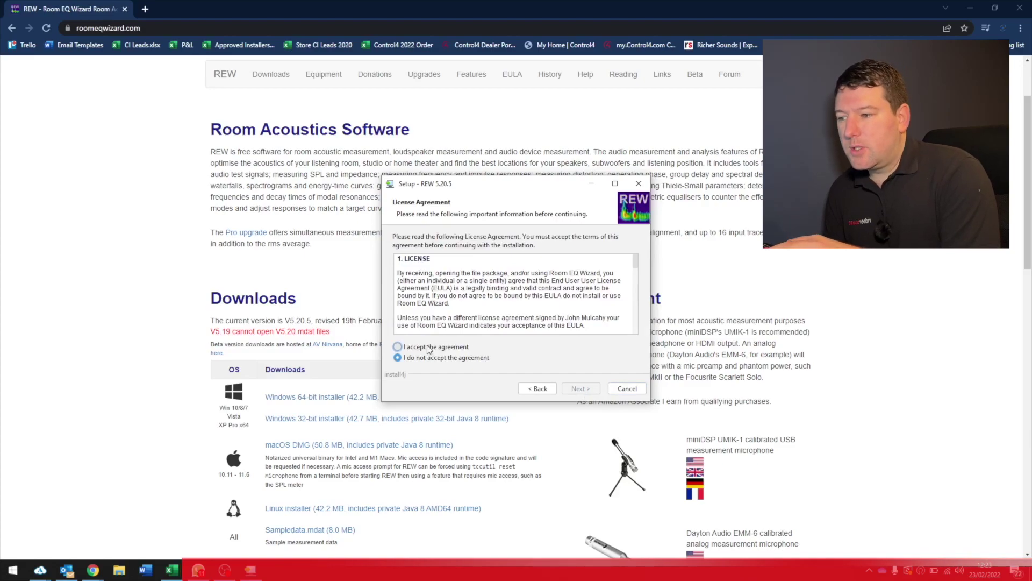
left_click(581, 388)
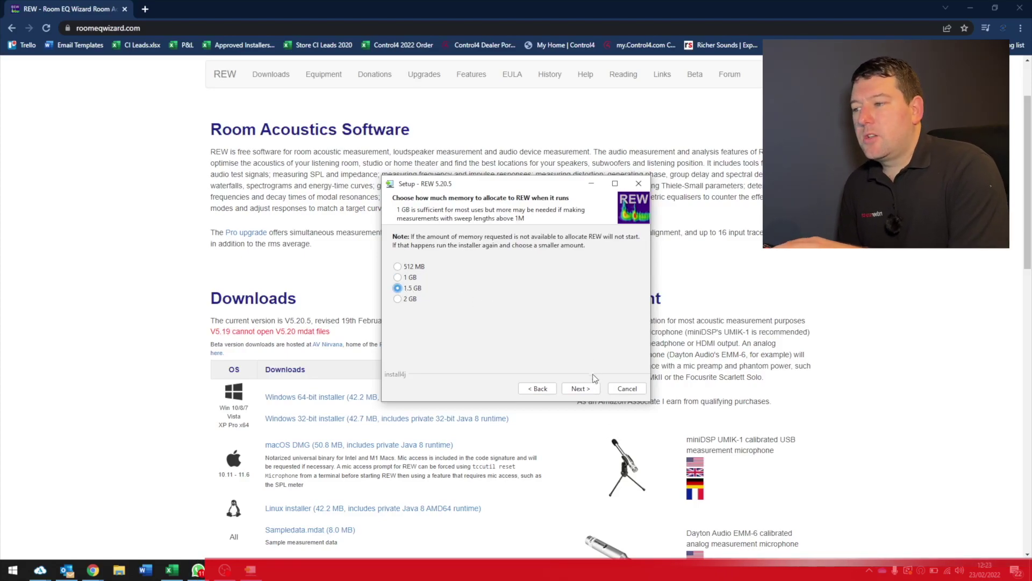
left_click(580, 389)
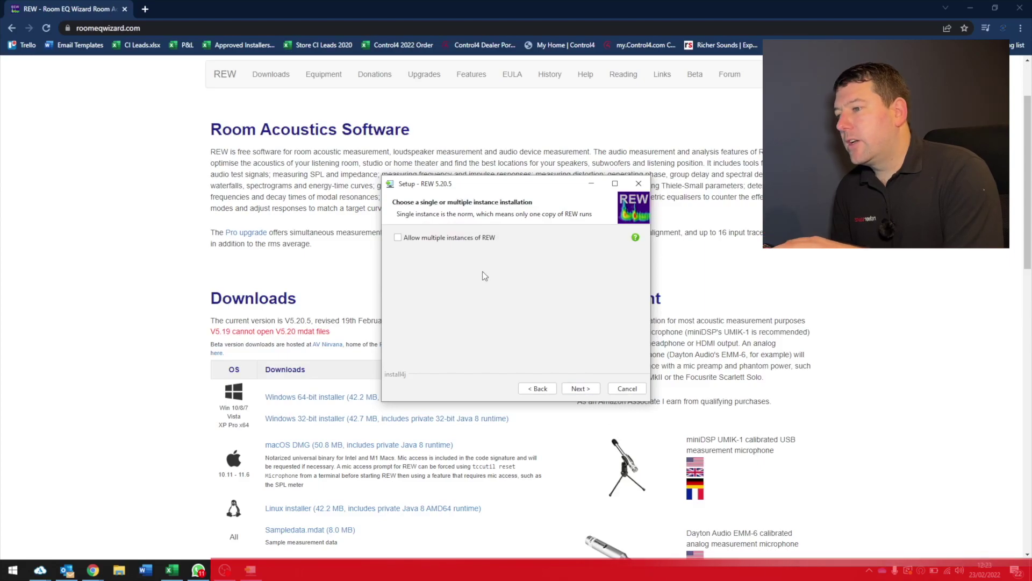
left_click(589, 392)
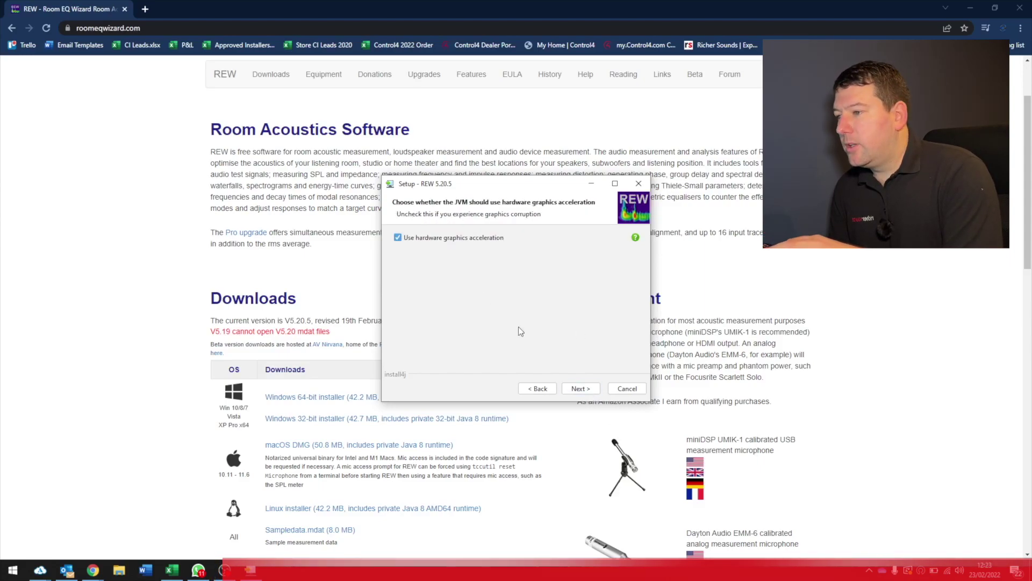
left_click(581, 390)
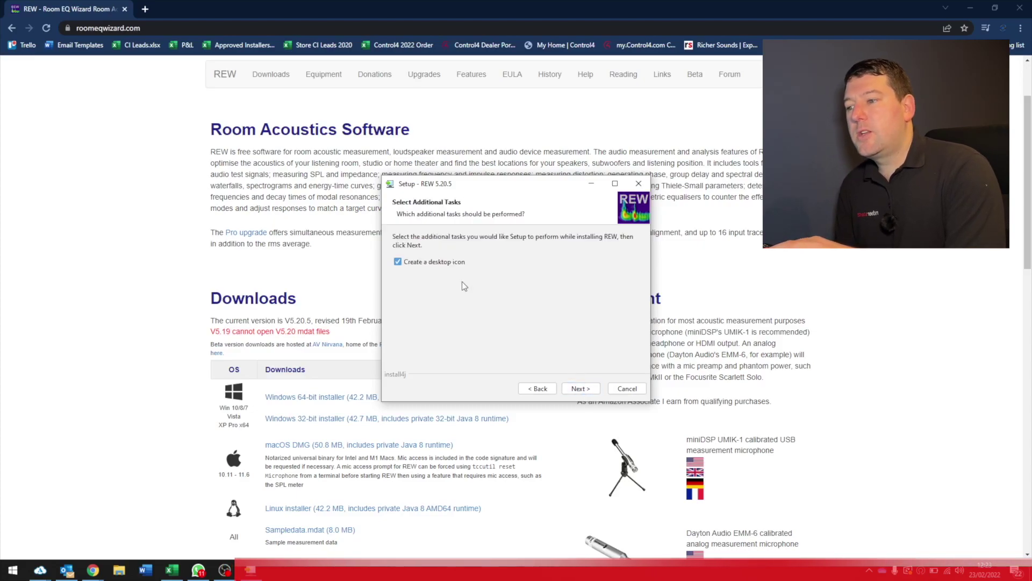
left_click(590, 389)
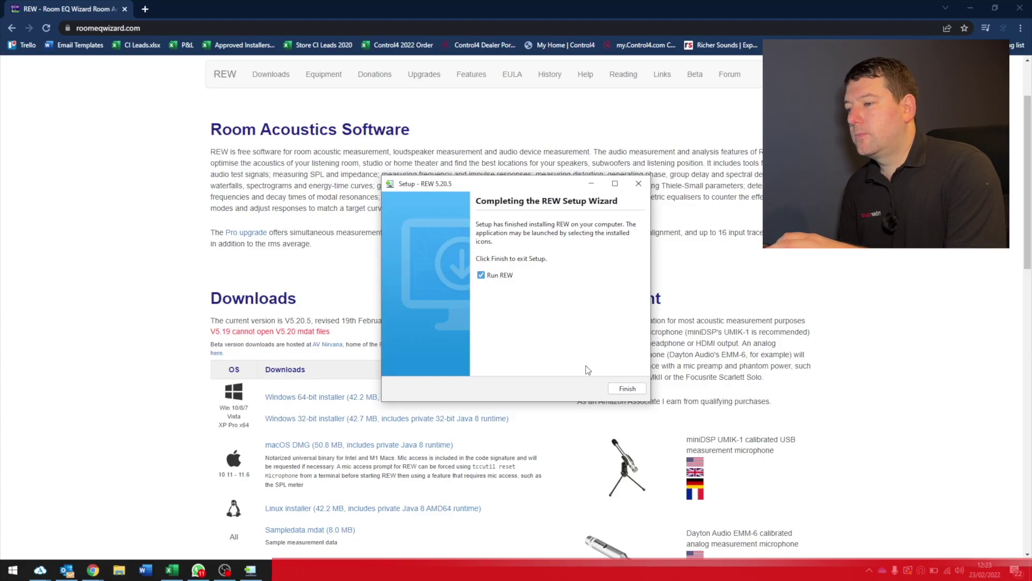
- Finish setup to launch REW V5.20.5 and maximize its window
left_click(627, 389)
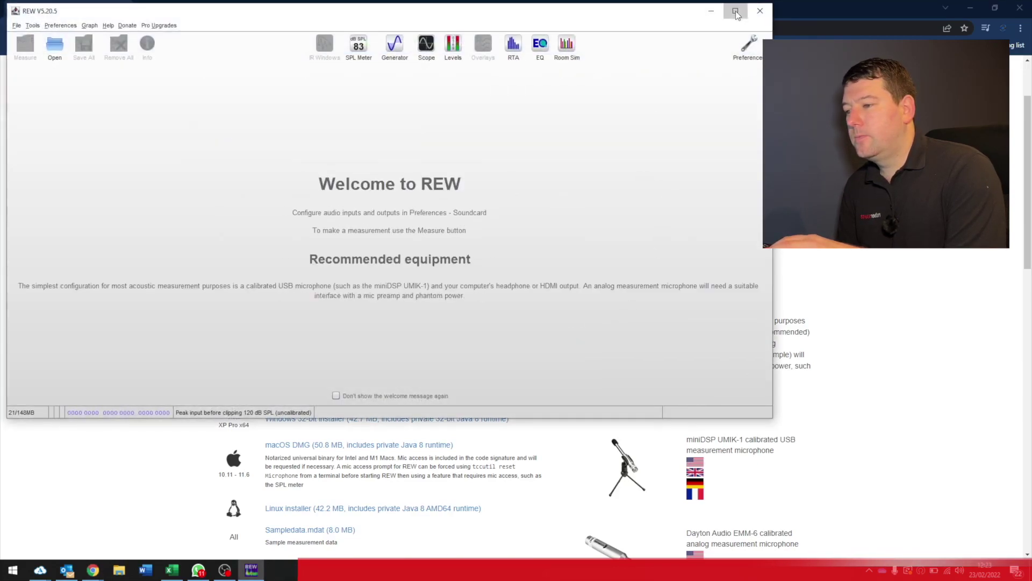
left_click(736, 11)
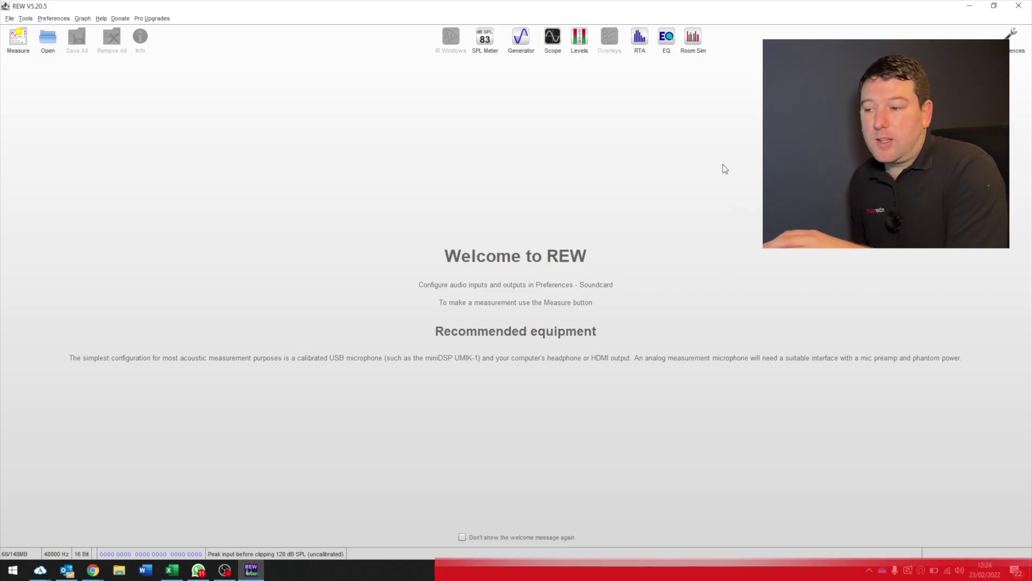
- Set soundcard driver to Java, output to 1 - AVM 70, input to the USB Advanced Audio Device microphone
left_click(1015, 39)
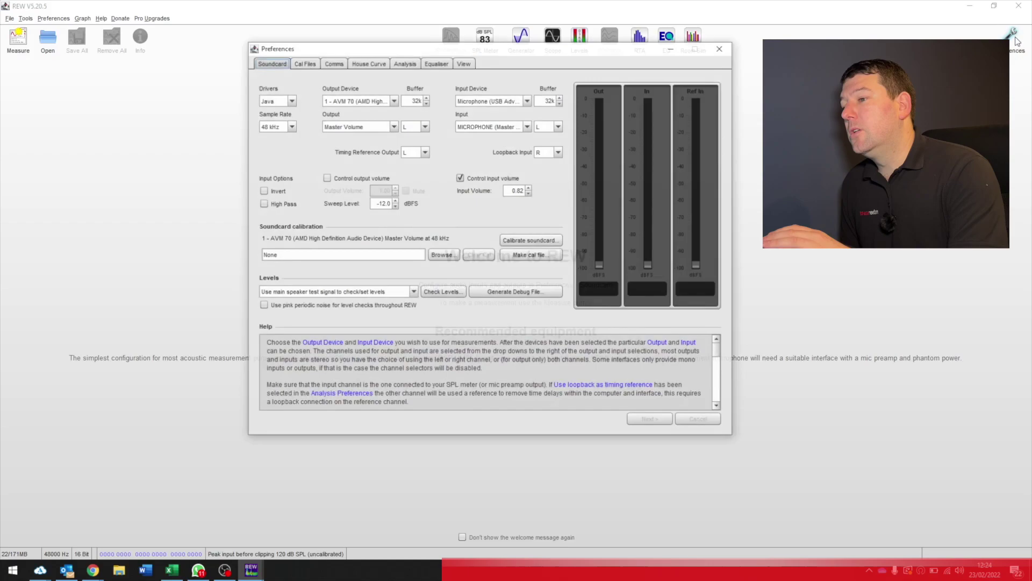
left_click(277, 101)
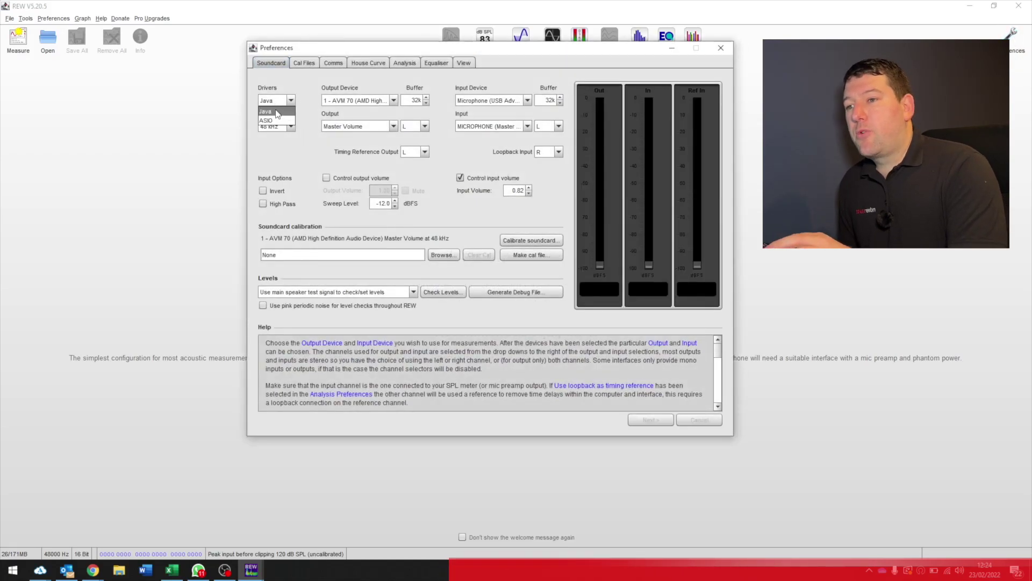
left_click(275, 111)
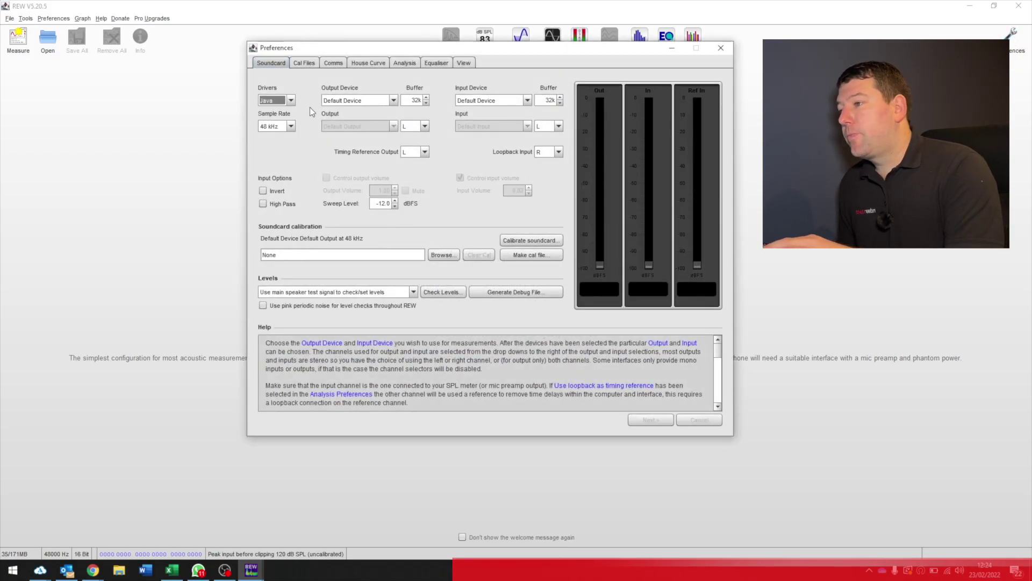
left_click(359, 102)
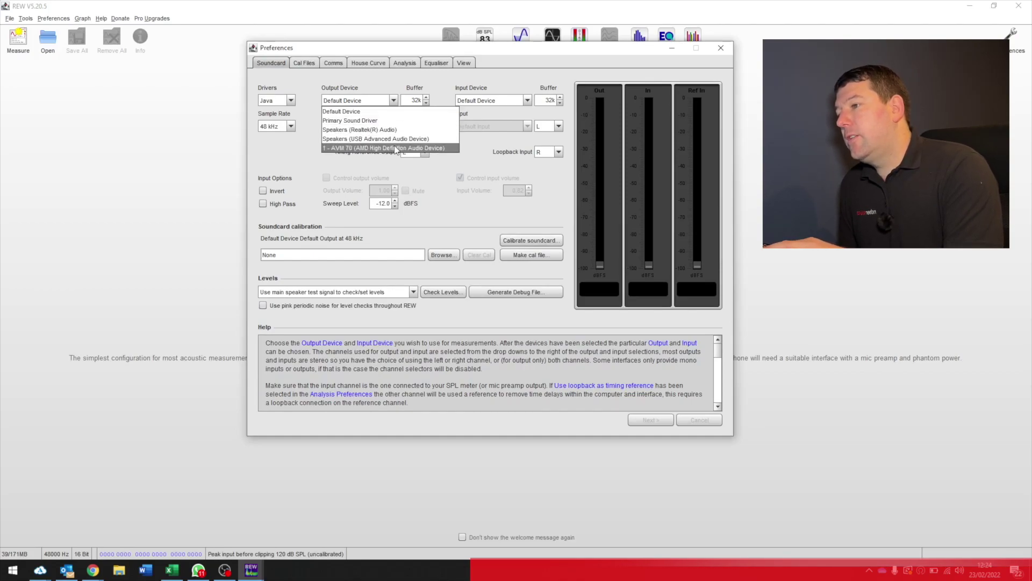
left_click(356, 148)
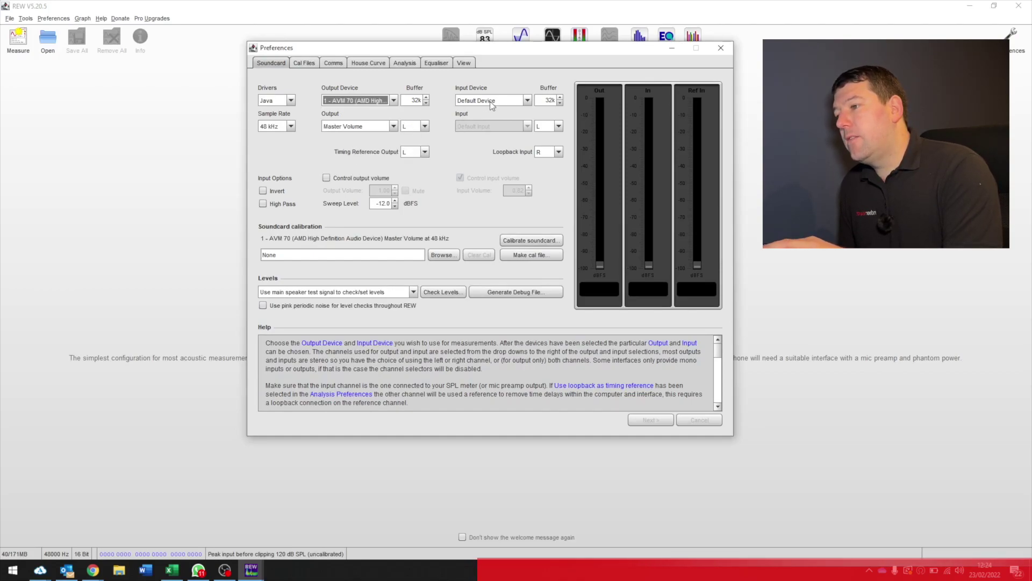
left_click(412, 127)
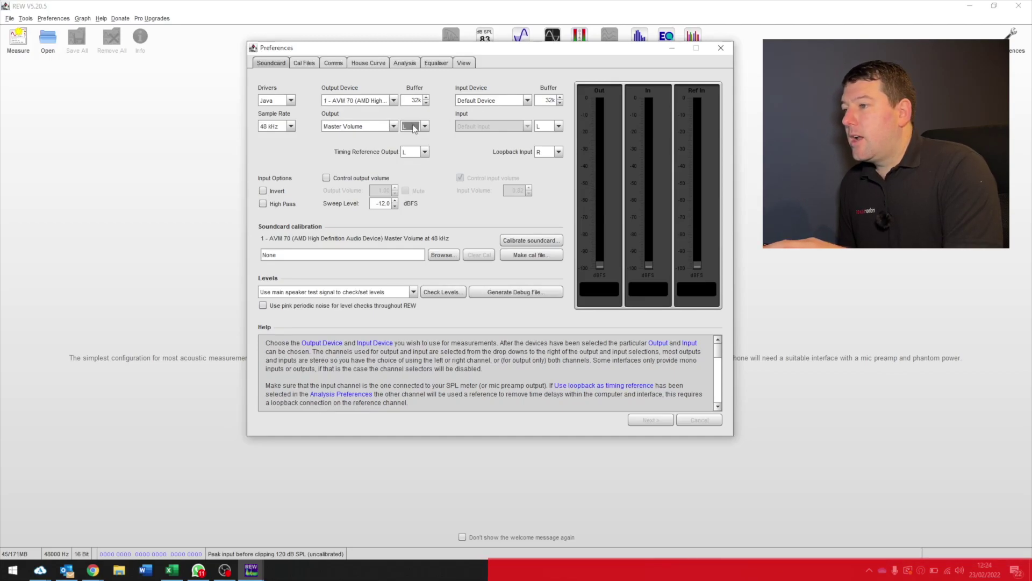
left_click(501, 100)
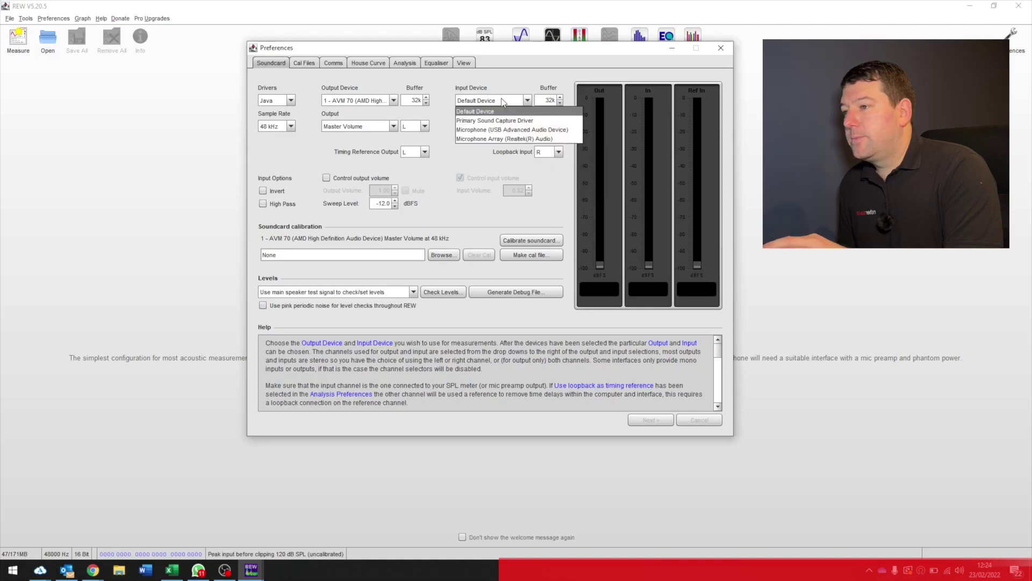
left_click(513, 130)
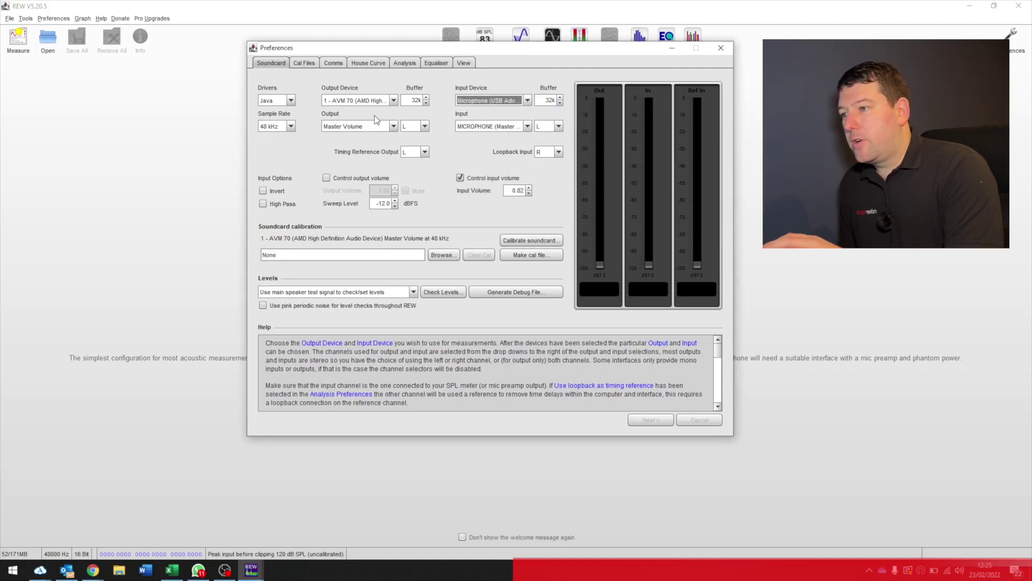
- Review the XTZmic_cal dirac 90 degree.txt mic calibration file, then return to Soundcard settings
left_click(310, 64)
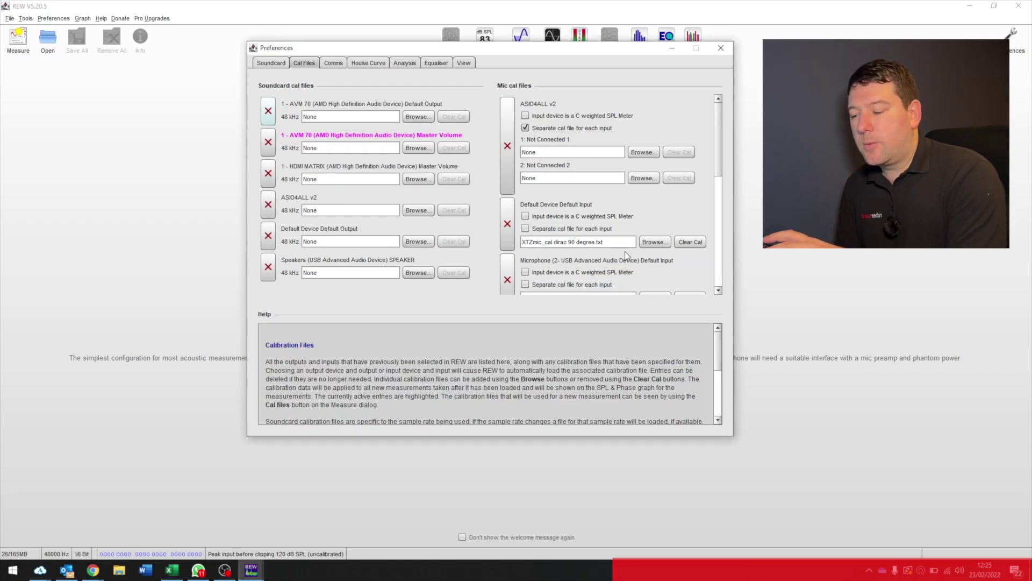
left_click(271, 63)
- Close Preferences and open the SPL meter and signal generator side by side
left_click(721, 47)
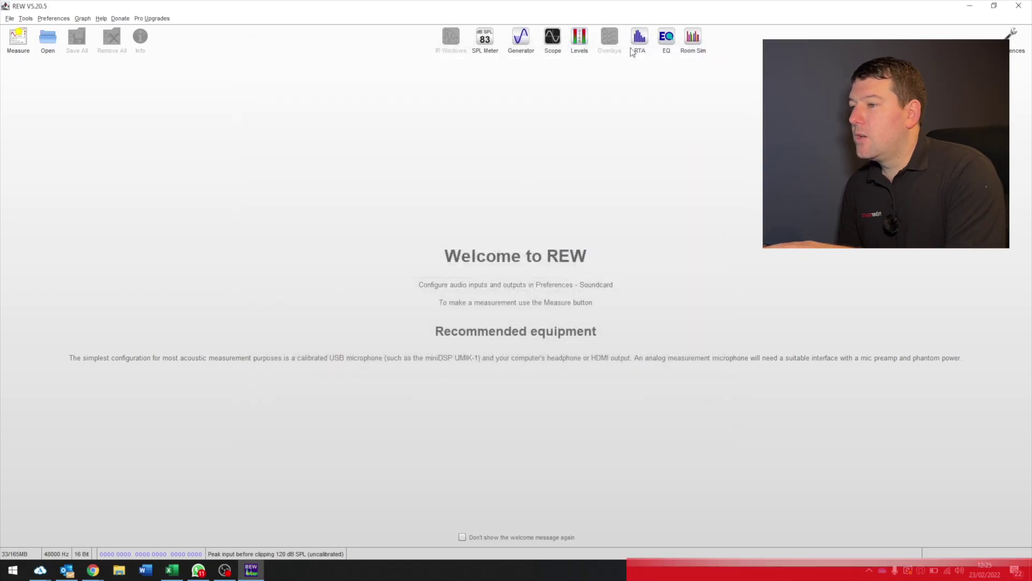
left_click(485, 39)
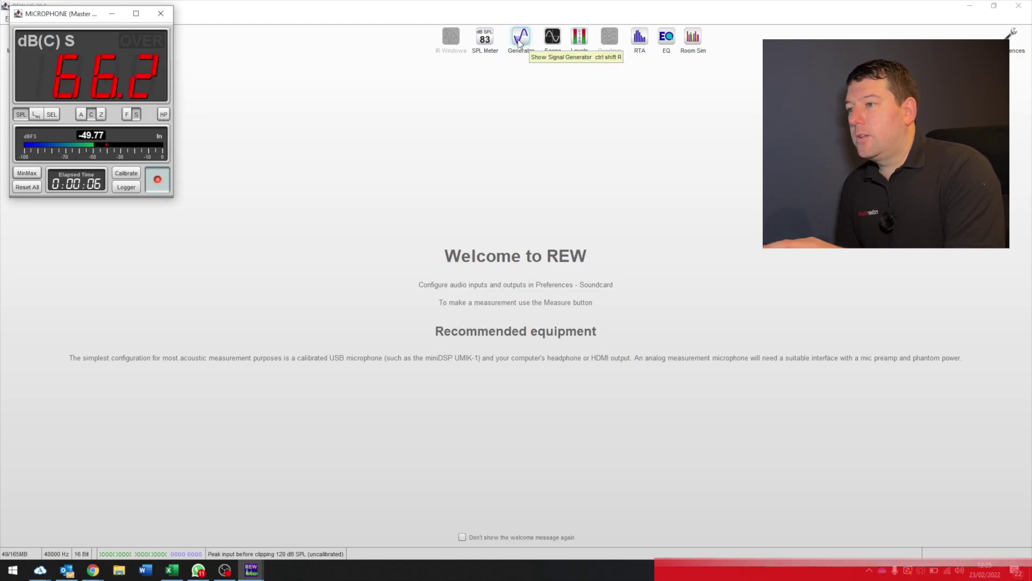
left_click(521, 39)
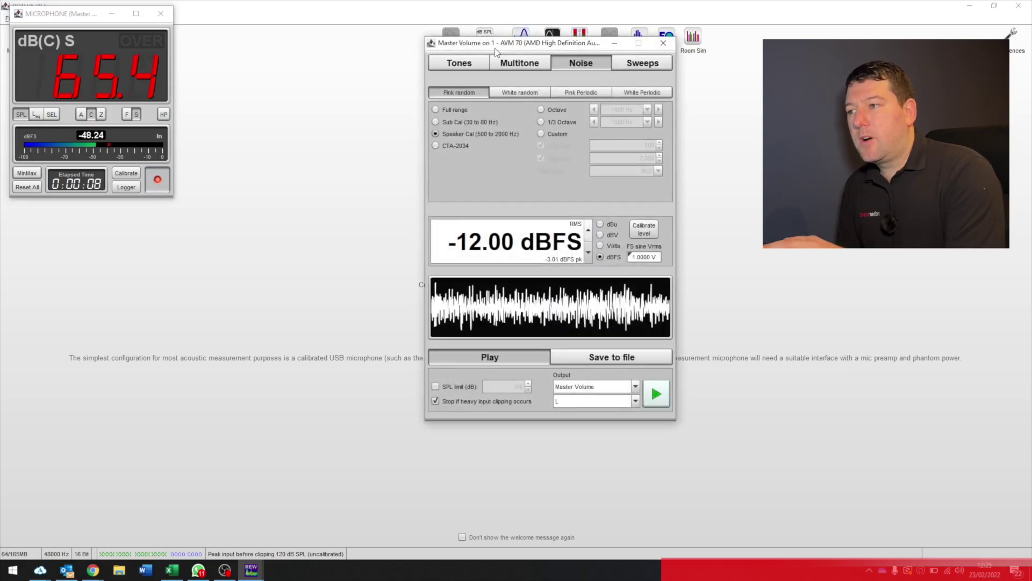
left_click_drag(503, 48, 560, 93)
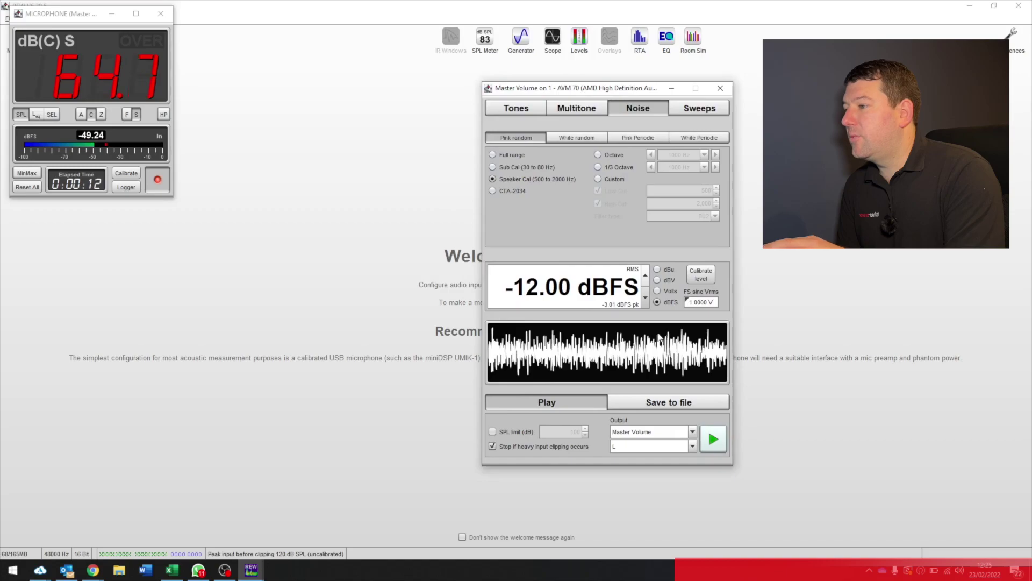
- Play the pink noise test signal through the right channel, then stop it
left_click(642, 446)
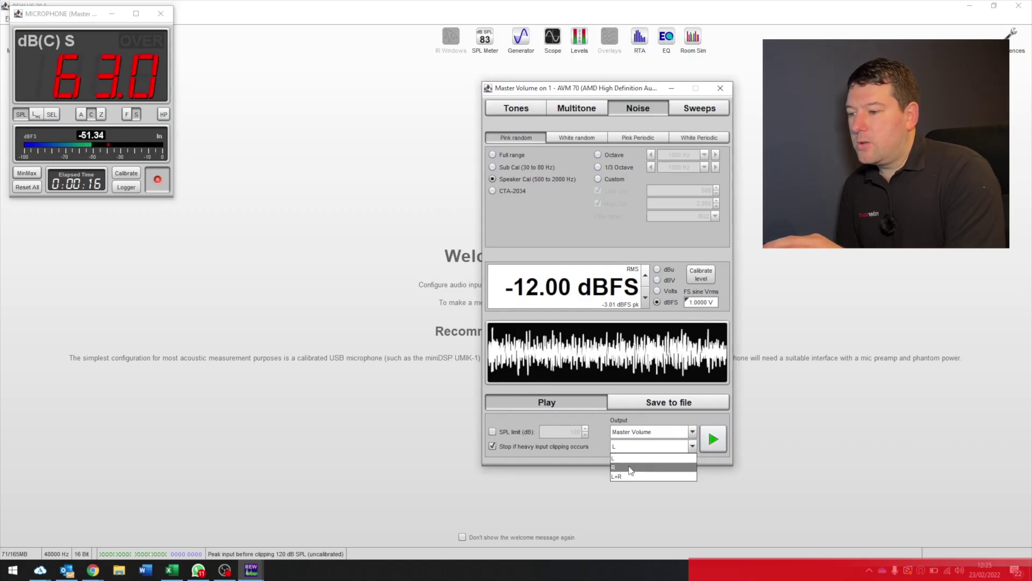
left_click(629, 467)
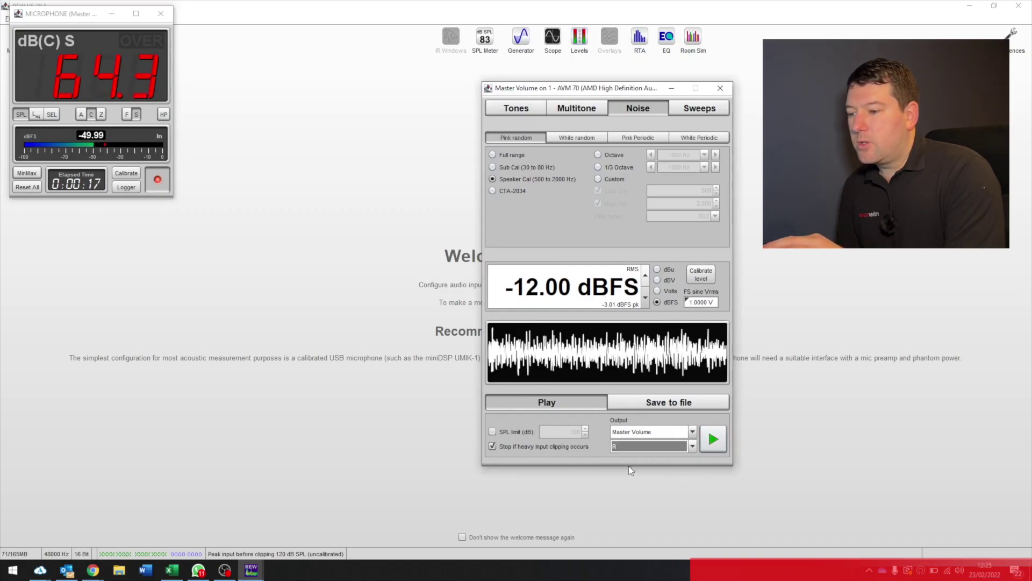
left_click(715, 437)
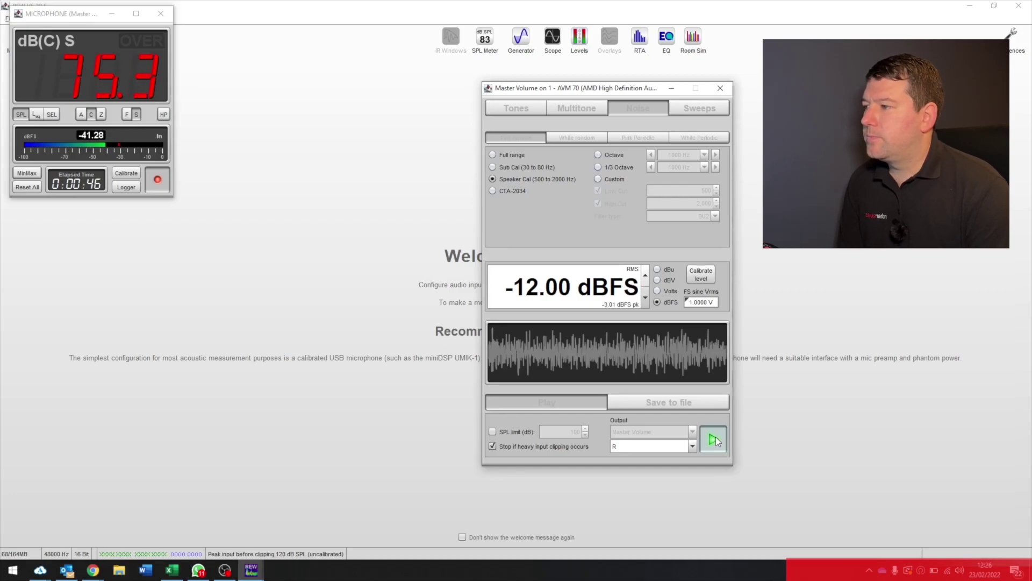
left_click(715, 437)
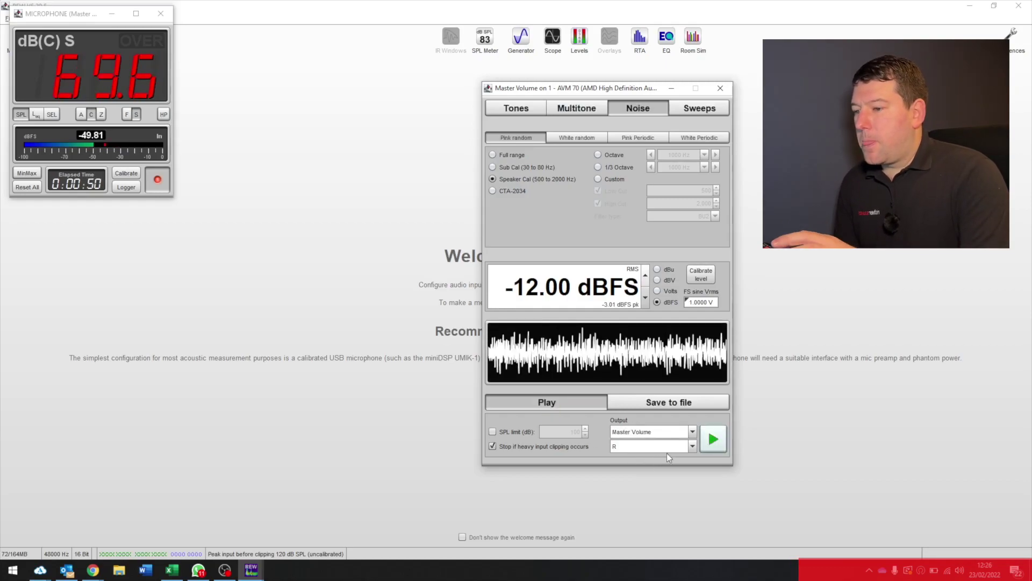
- Play -12 dBFS pink Speaker Cal noise through the left channel to check its level, then stop
left_click(693, 445)
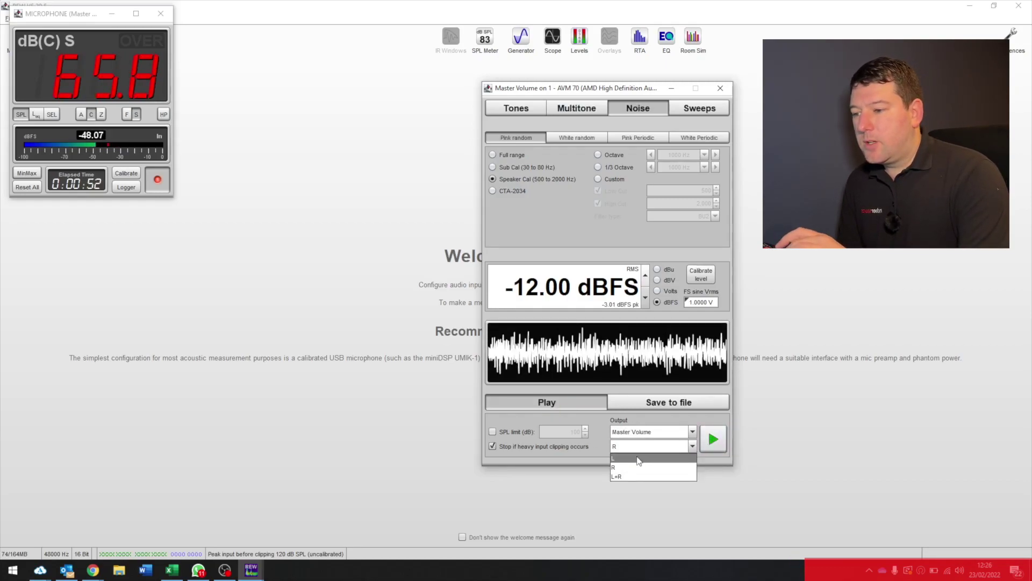
left_click(639, 458)
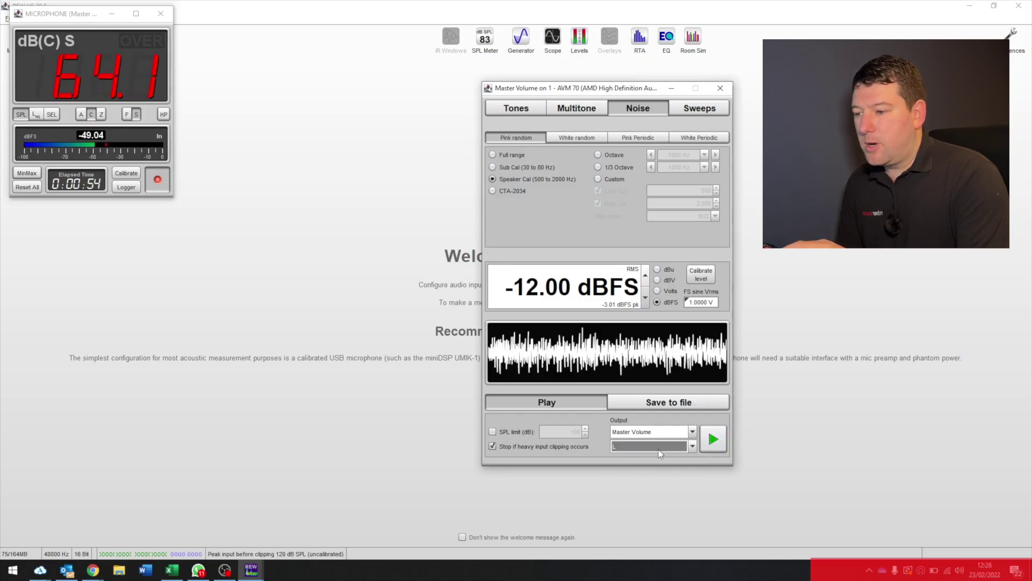
left_click(709, 442)
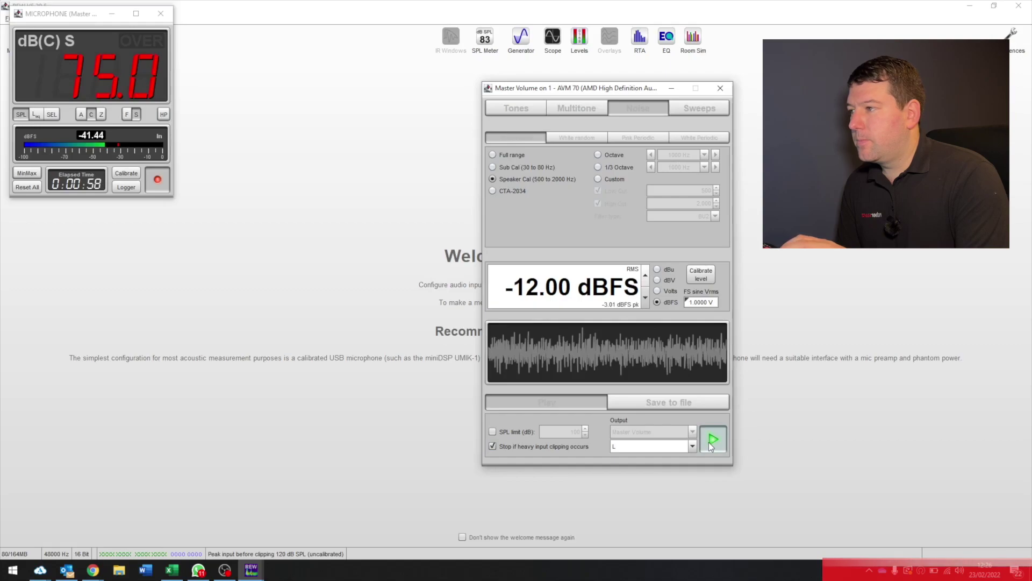
left_click(709, 442)
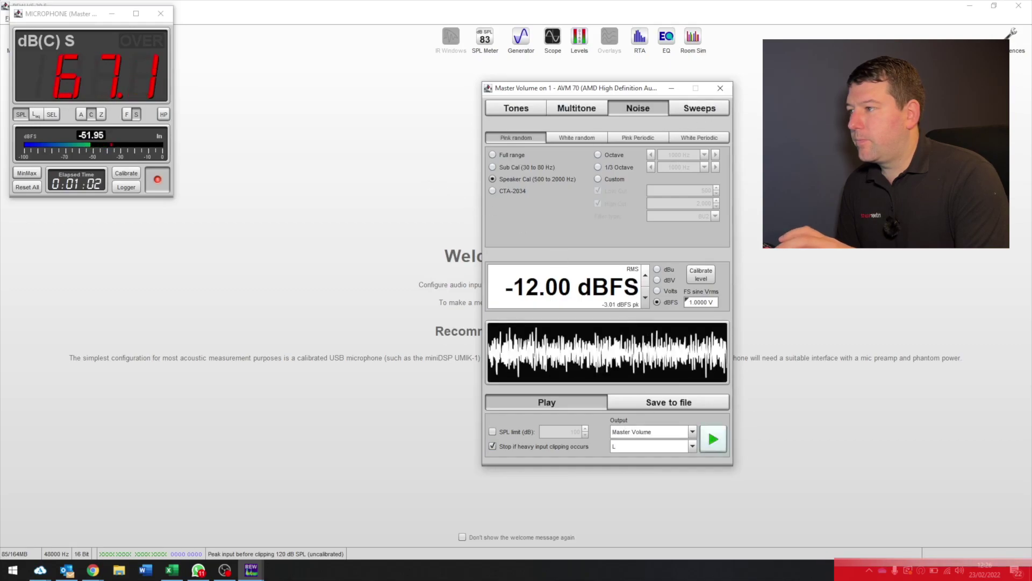
- Close the generator and SPL meter, then run a sweep on the L output without SPL calibration
left_click(721, 88)
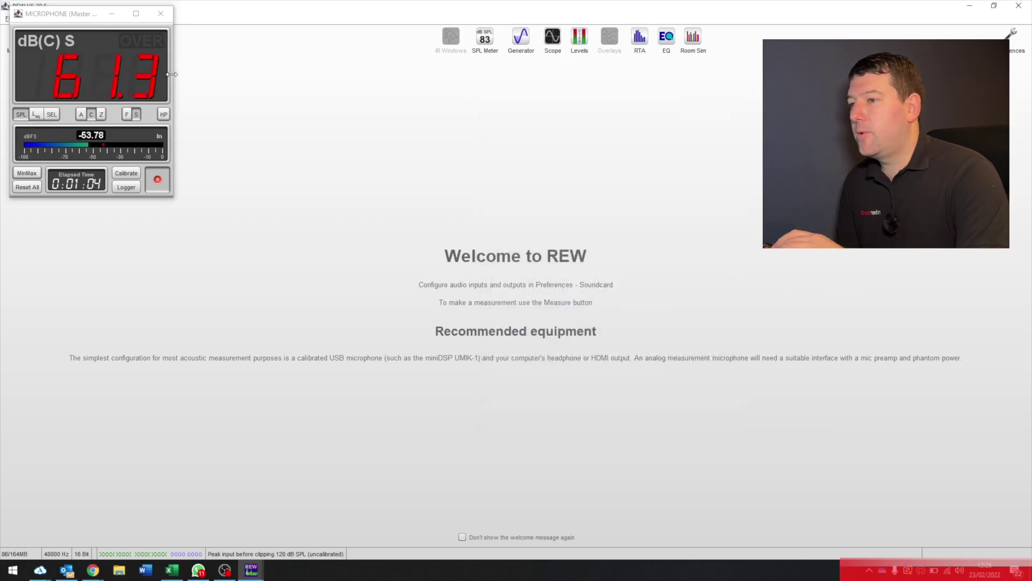
left_click(160, 14)
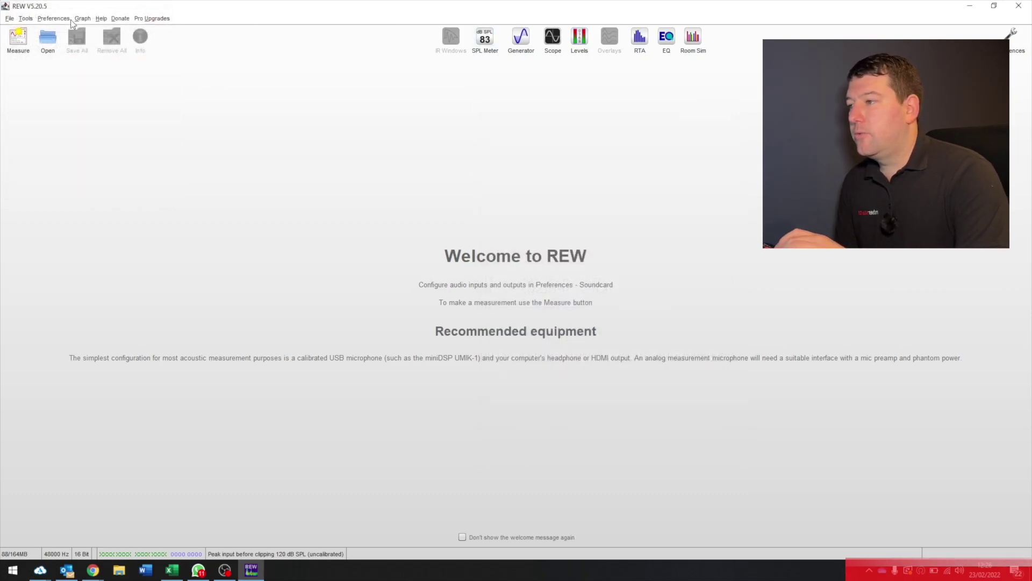
left_click(19, 40)
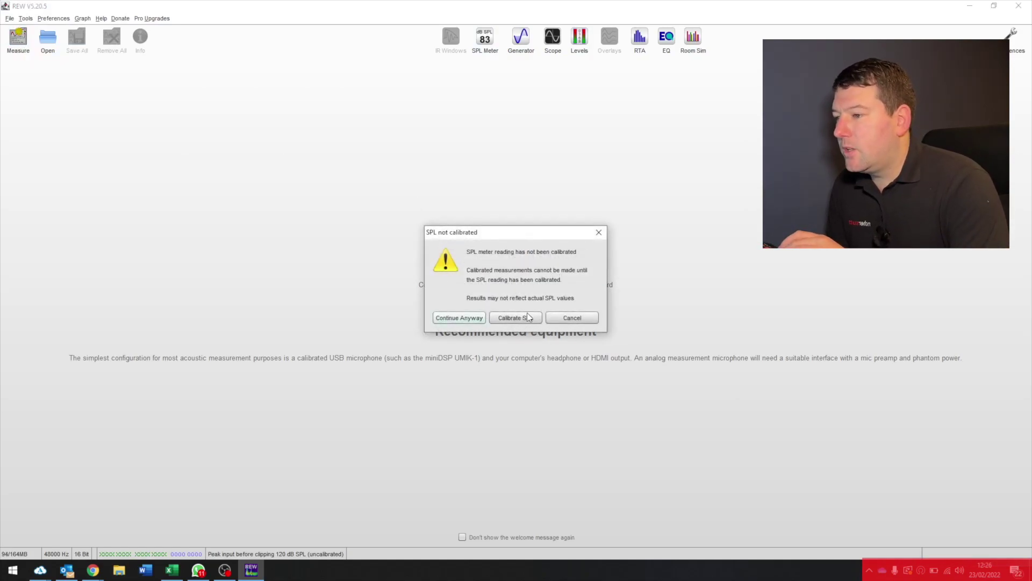
left_click(470, 317)
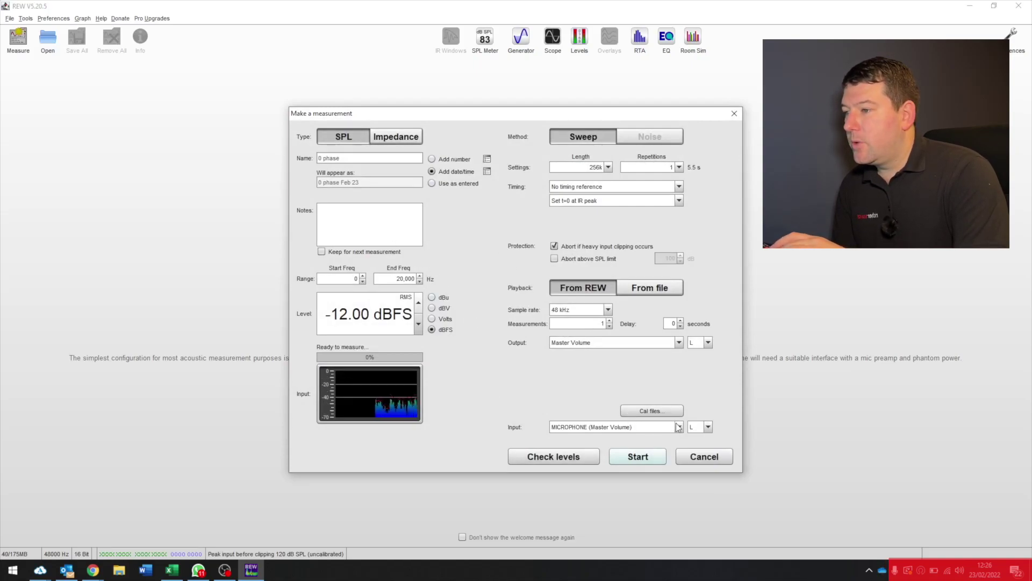
left_click(707, 342)
left_click(696, 351)
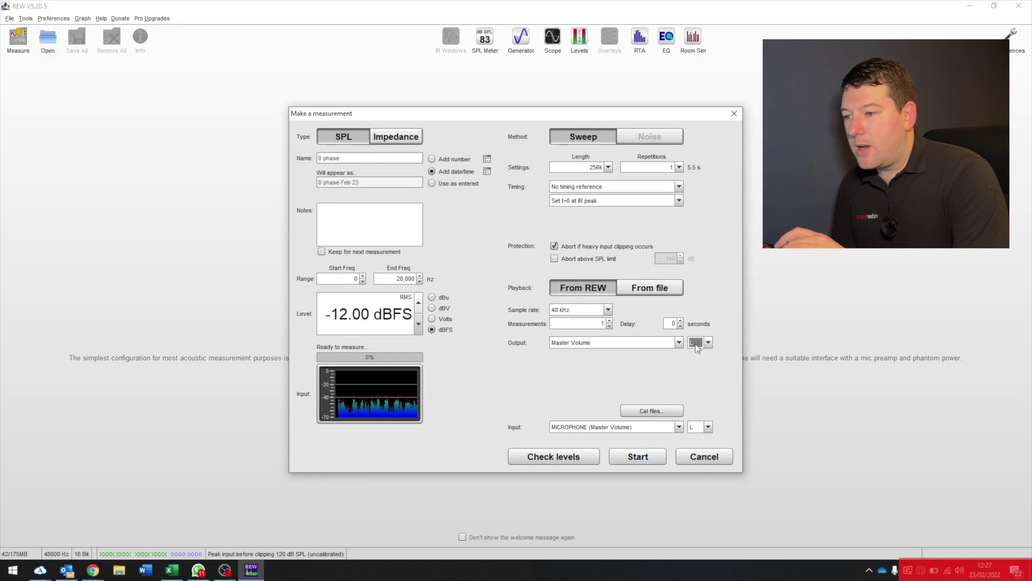
left_click(638, 460)
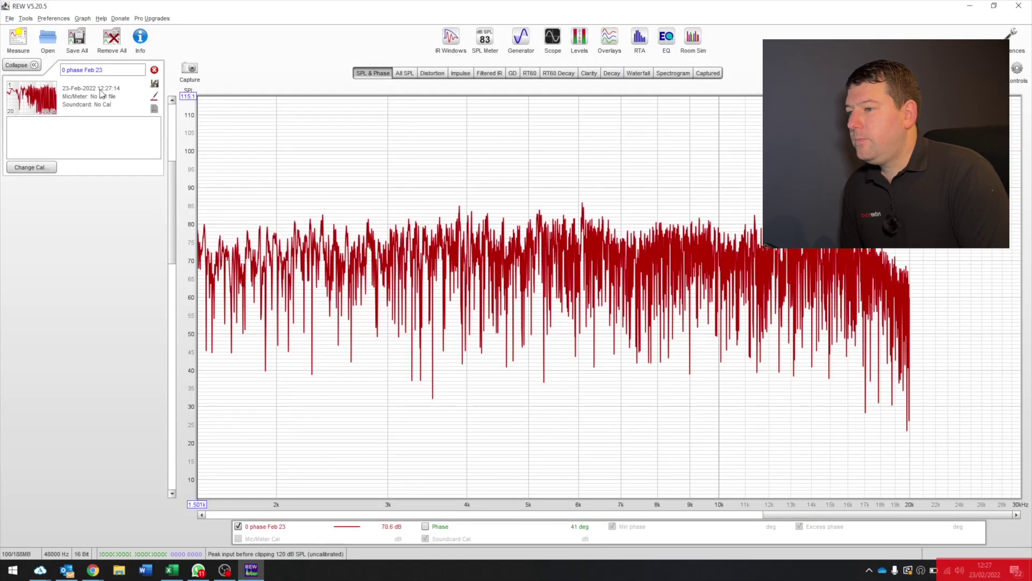
- Rename the first measurement 'Left' and run a second sweep on the R output channel
triple_click(115, 70)
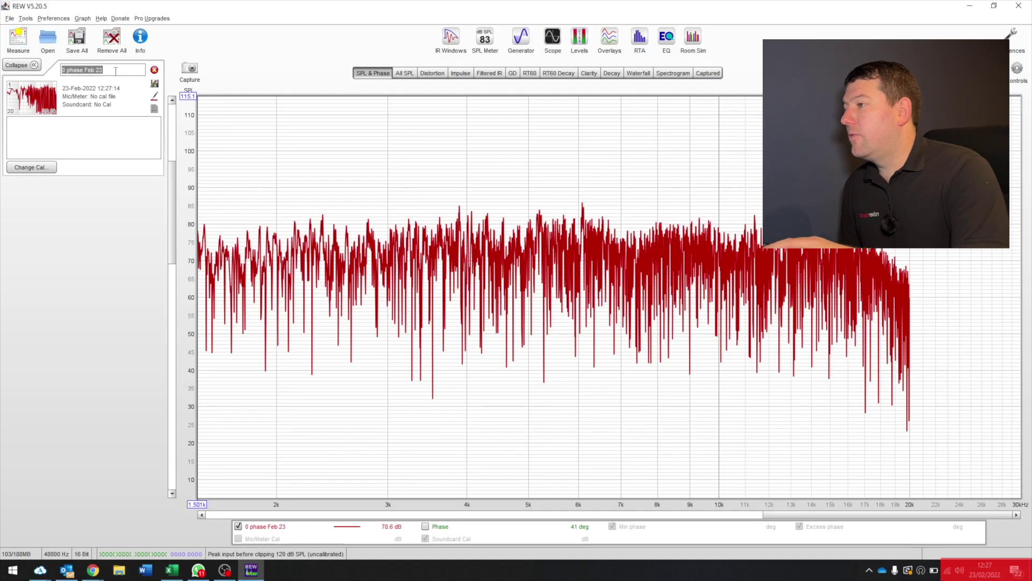
type("Left")
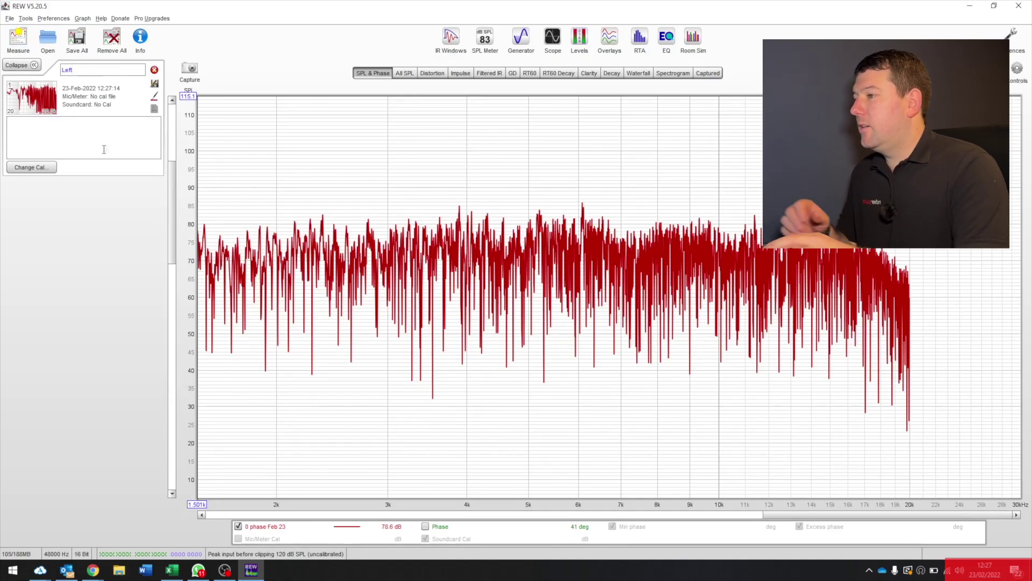
left_click(18, 38)
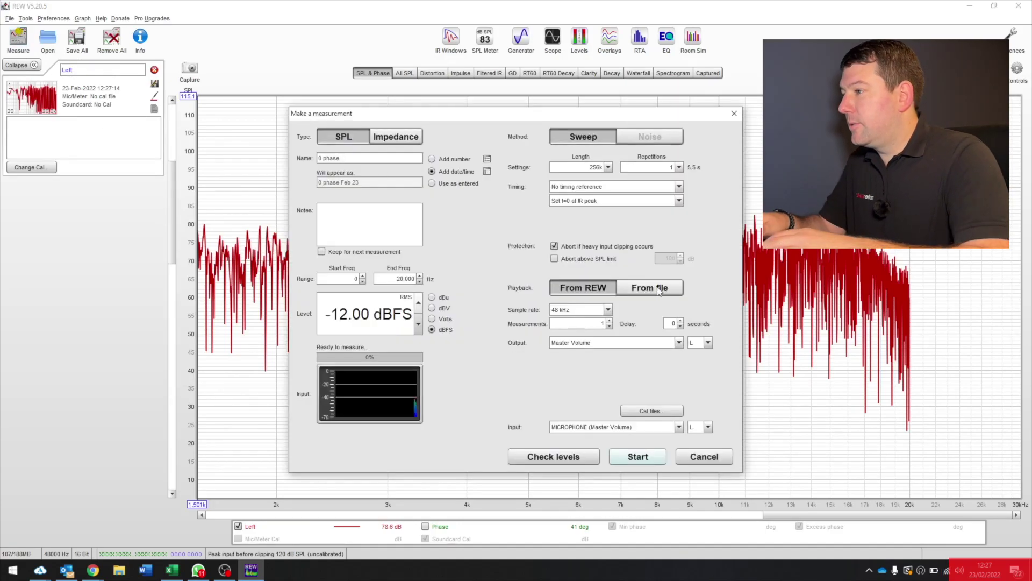
left_click(709, 342)
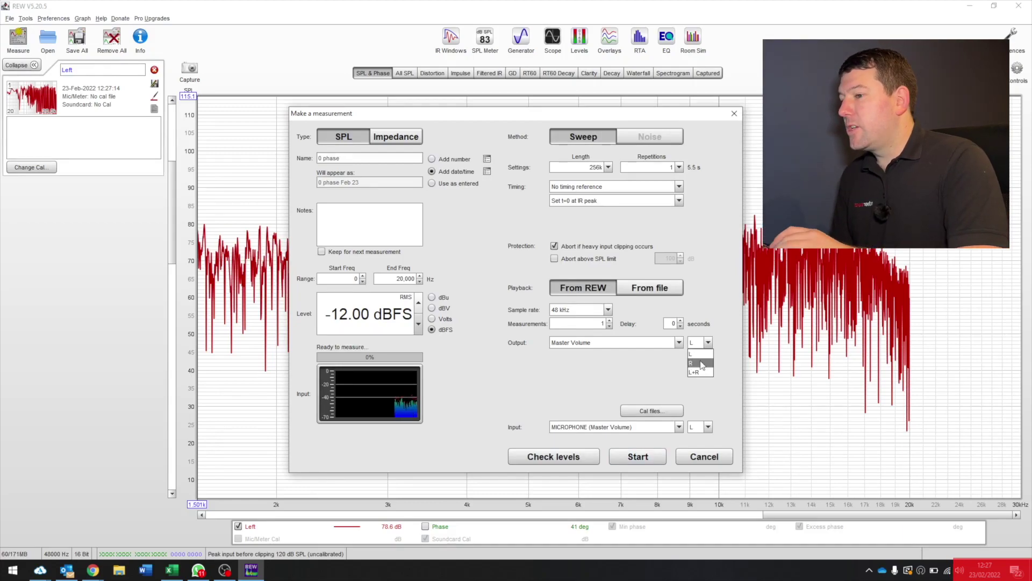
left_click(702, 365)
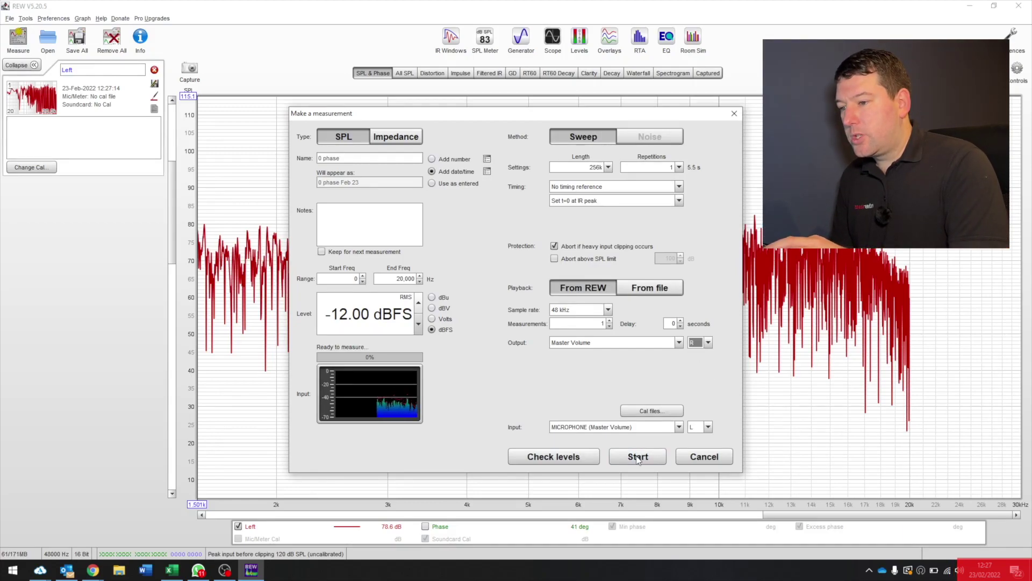
left_click(638, 458)
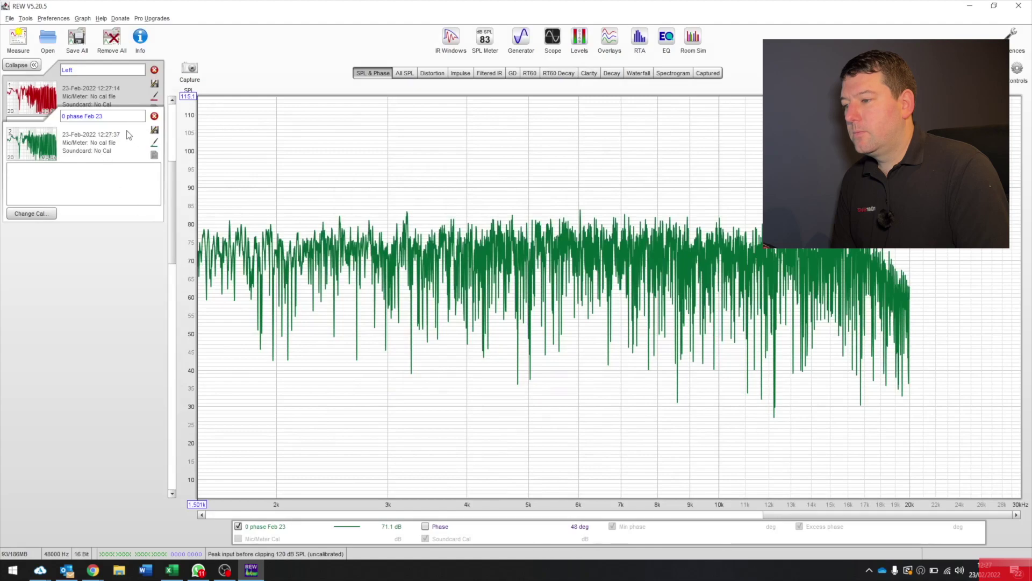
- Rename the second measurement 'Right' and flip between the Left and Right response graphs
triple_click(115, 121)
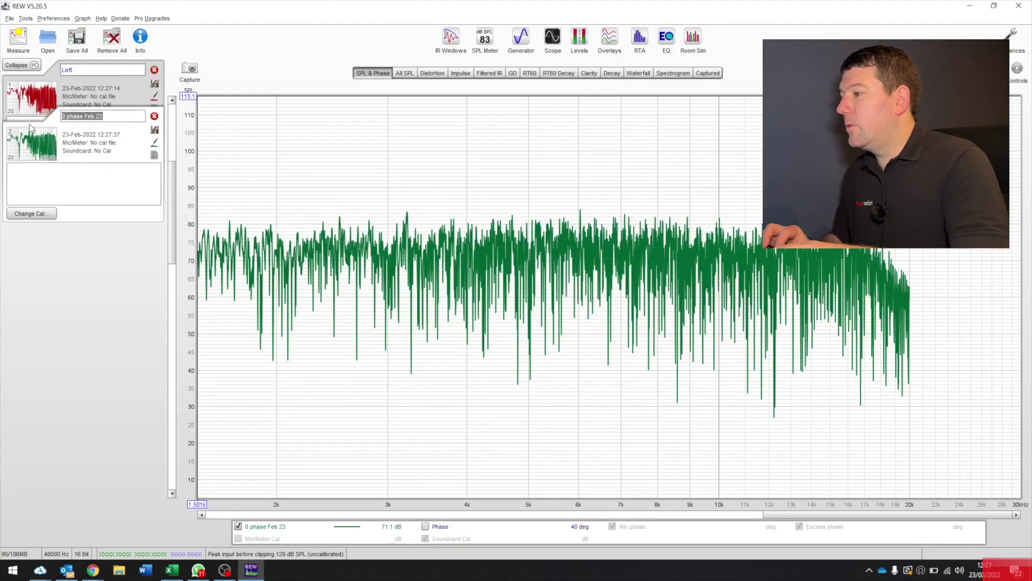
type("Right")
key("Return")
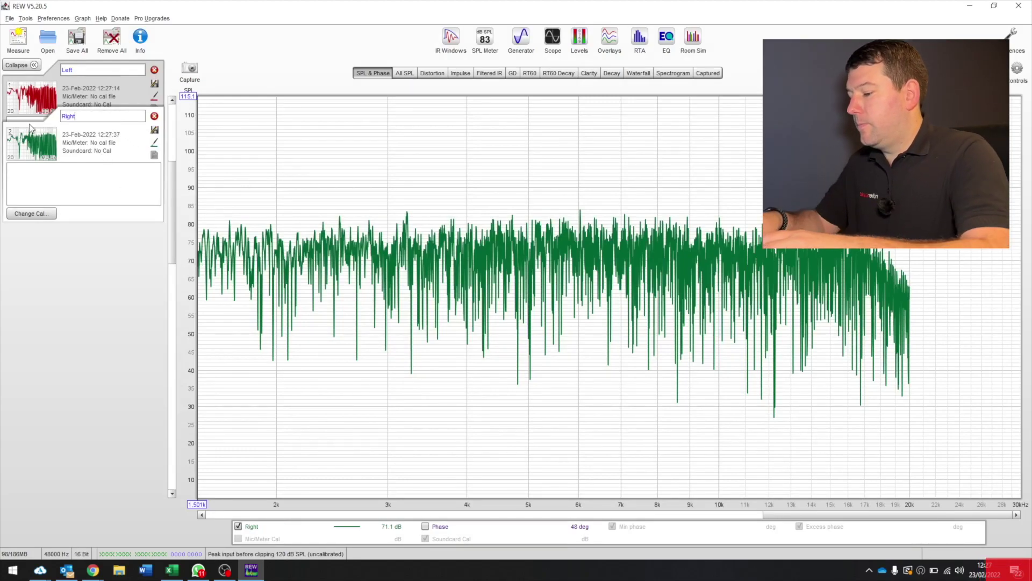
left_click(24, 113)
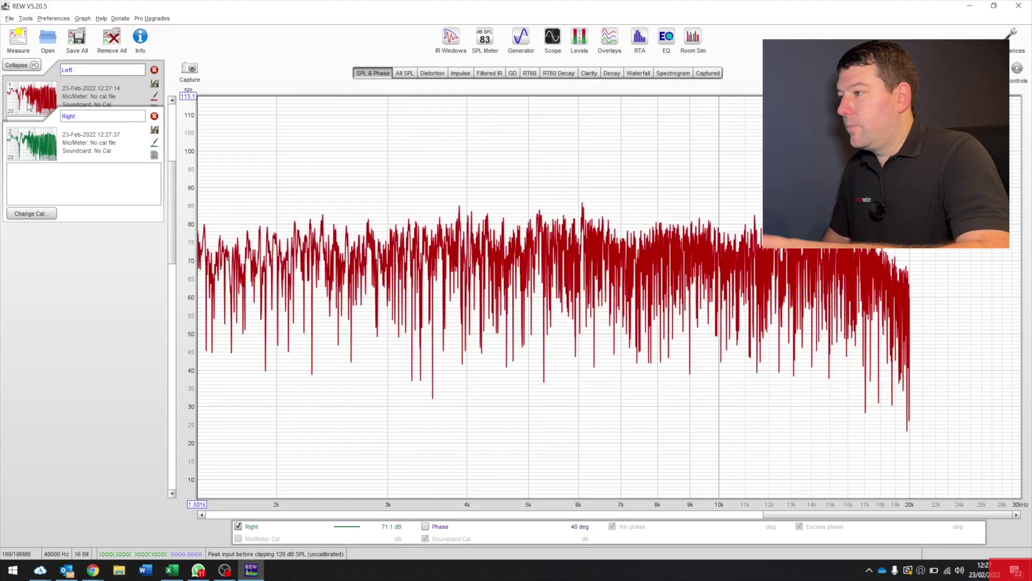
left_click(39, 185)
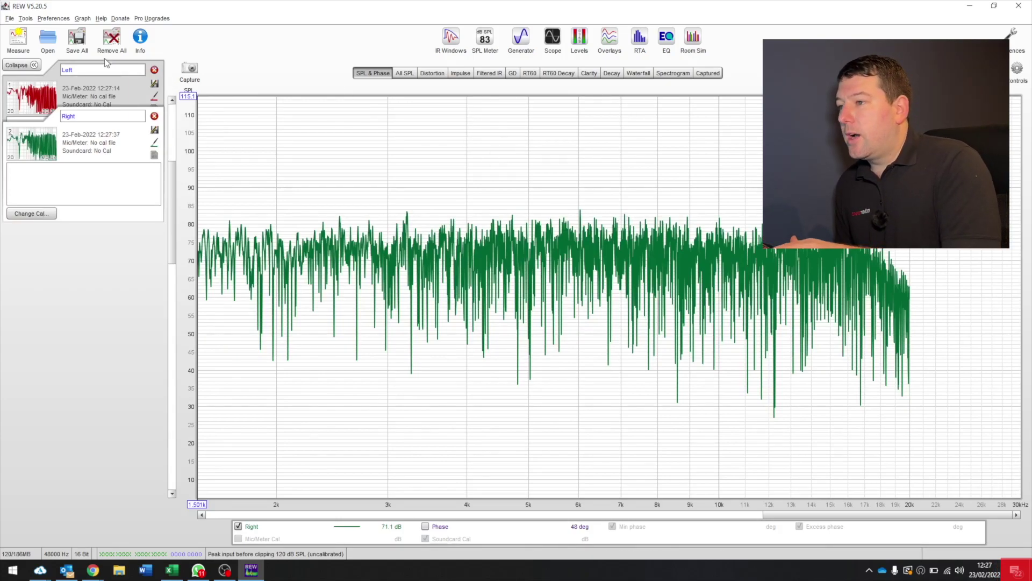
- Add the note 'Leicester' via Save All and enter 'Leicester Measurement' as the .mdat file name
left_click(85, 53)
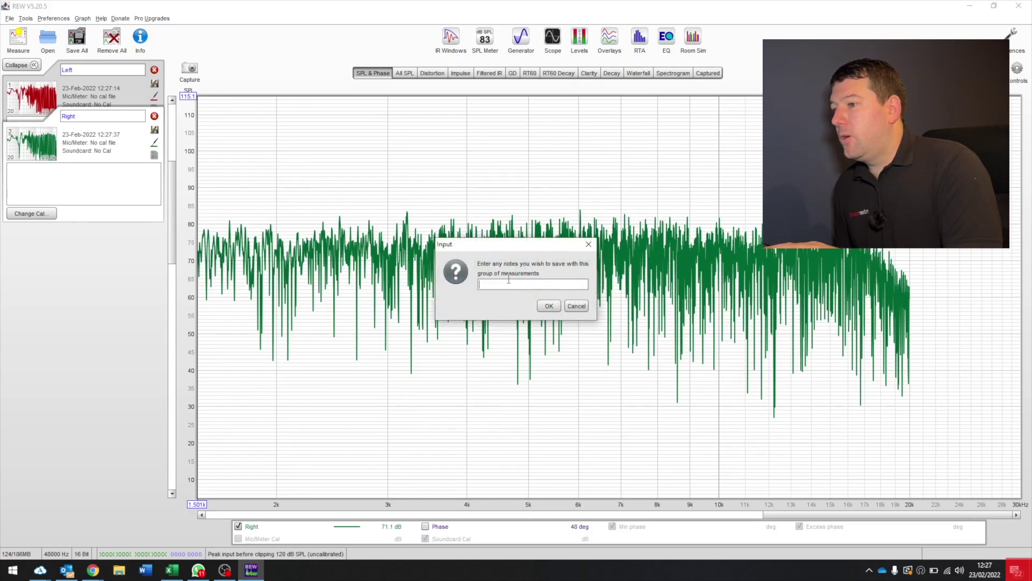
type("Leicetser")
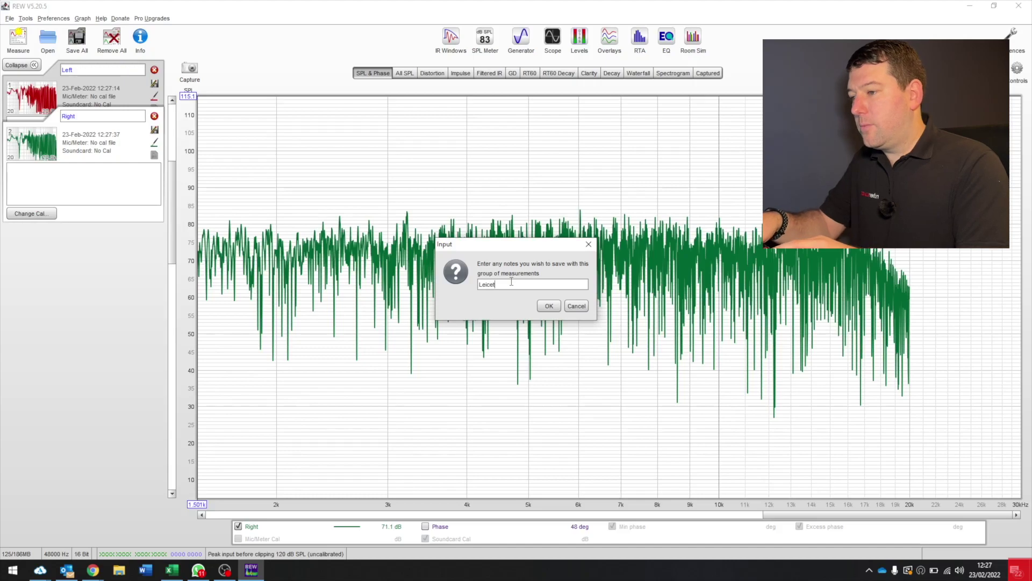
key("BackSpace")
key("BackSpace")
key("BackSpace")
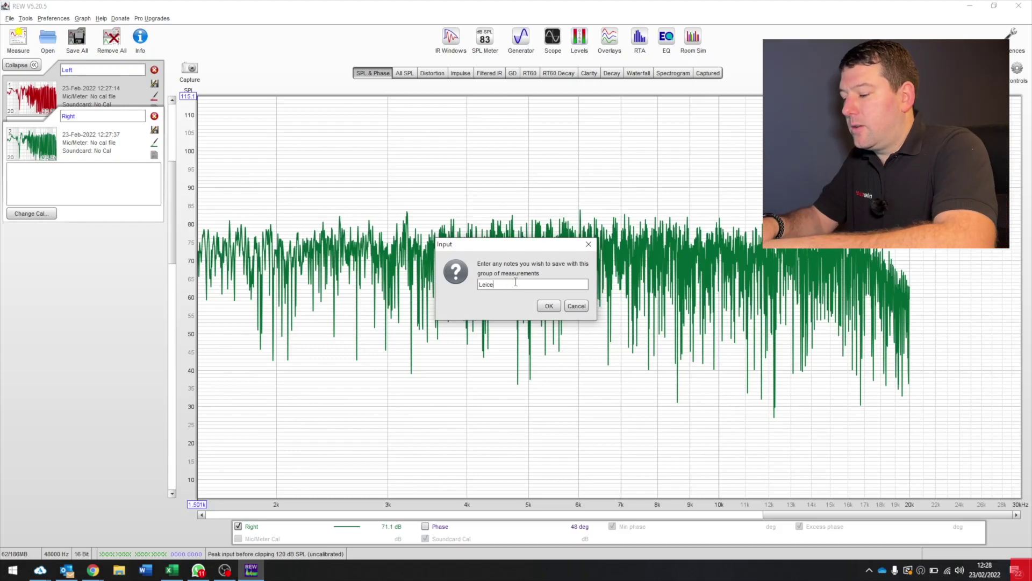
type("ter")
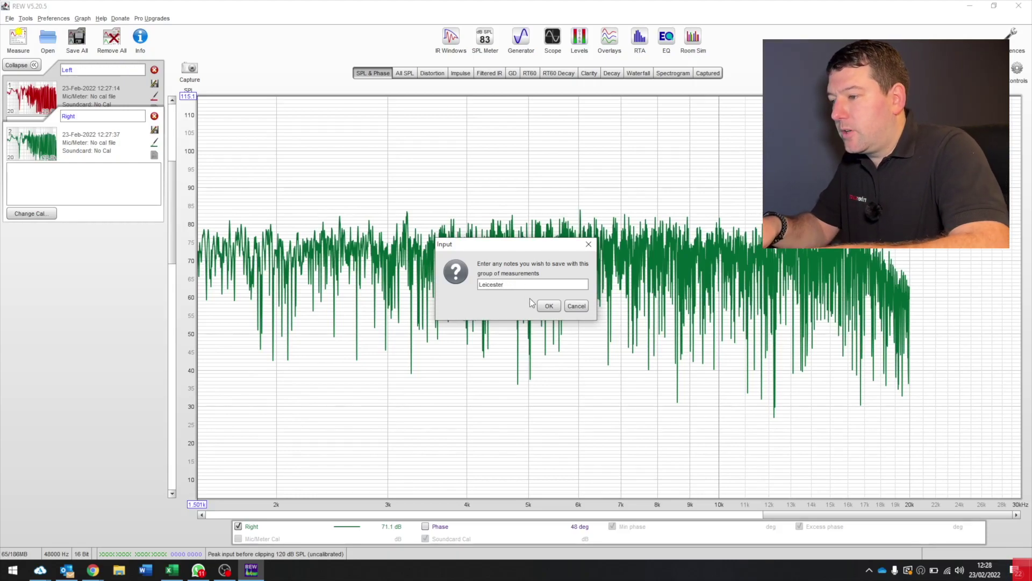
left_click(549, 306)
key("ctrl+s")
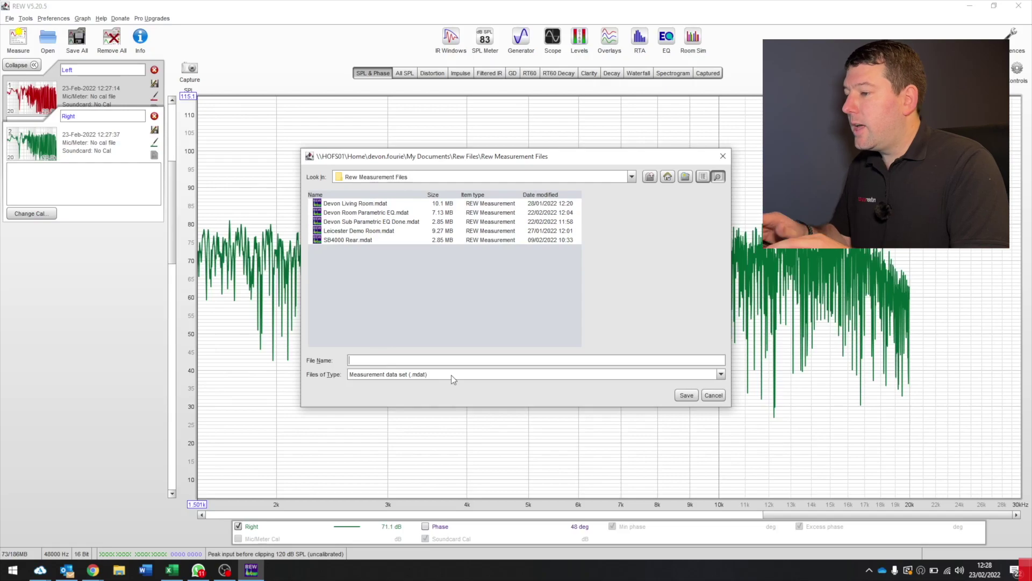
type("Leicester ")
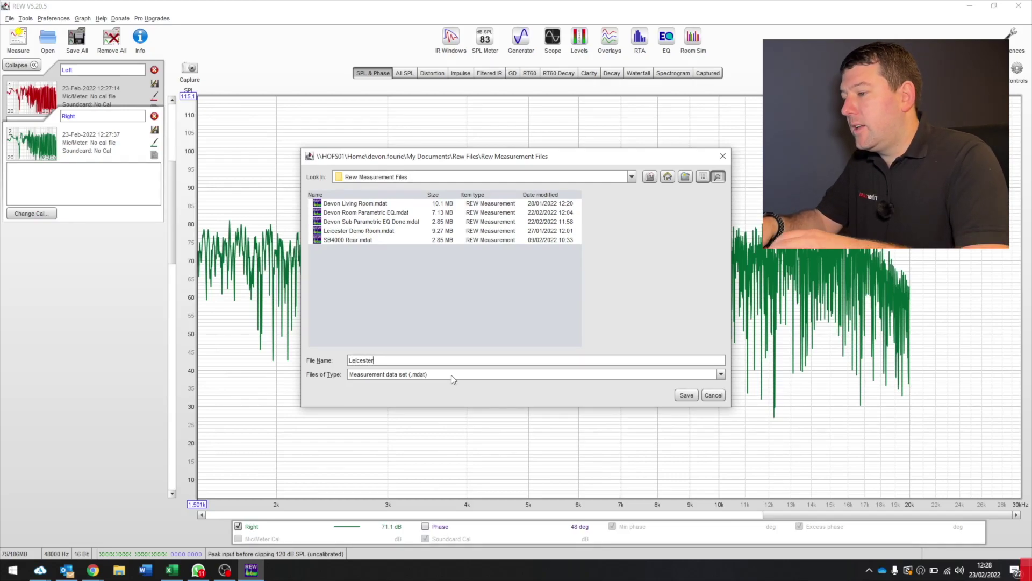
type("Measurement")
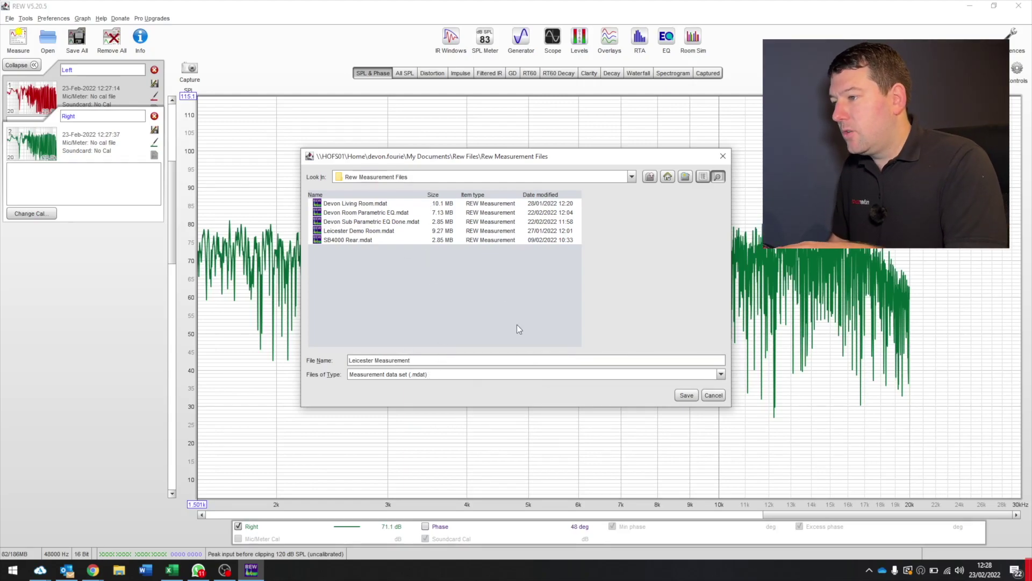
left_click(686, 395)
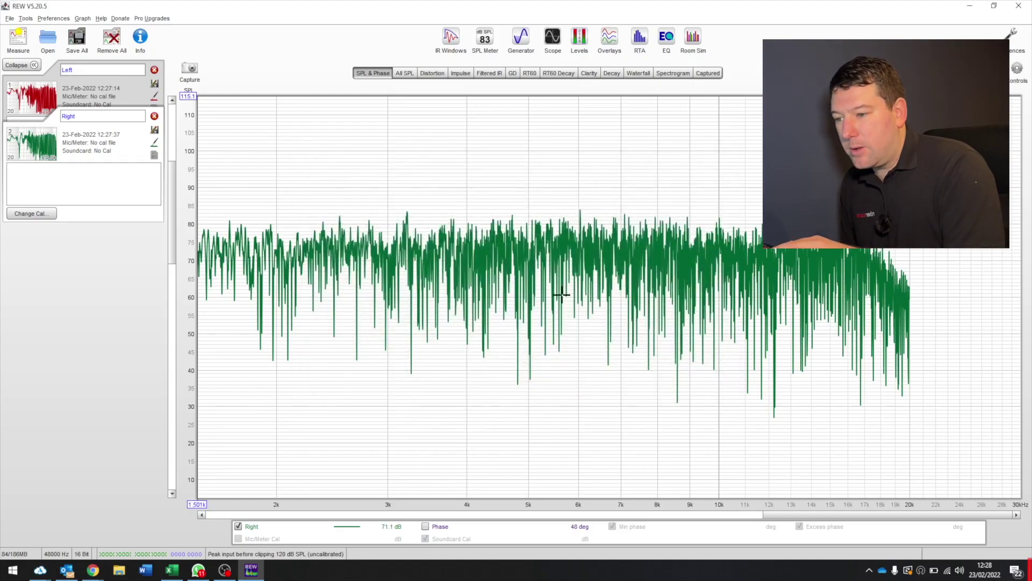